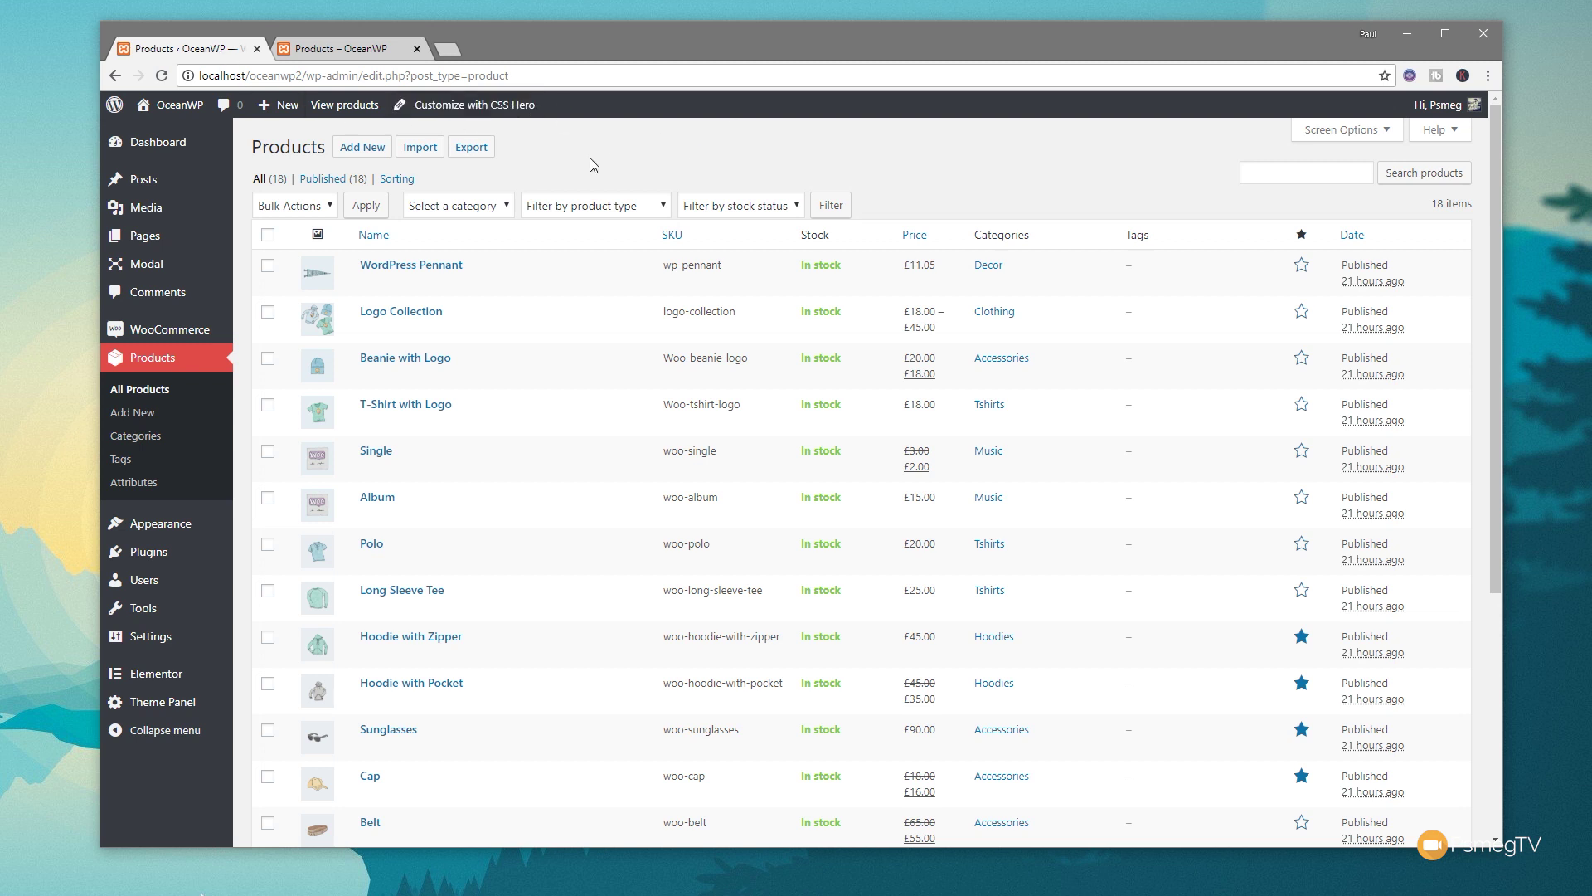
# - Open WooCommerce's Export Products page from the Products list
pyautogui.click(471, 148)
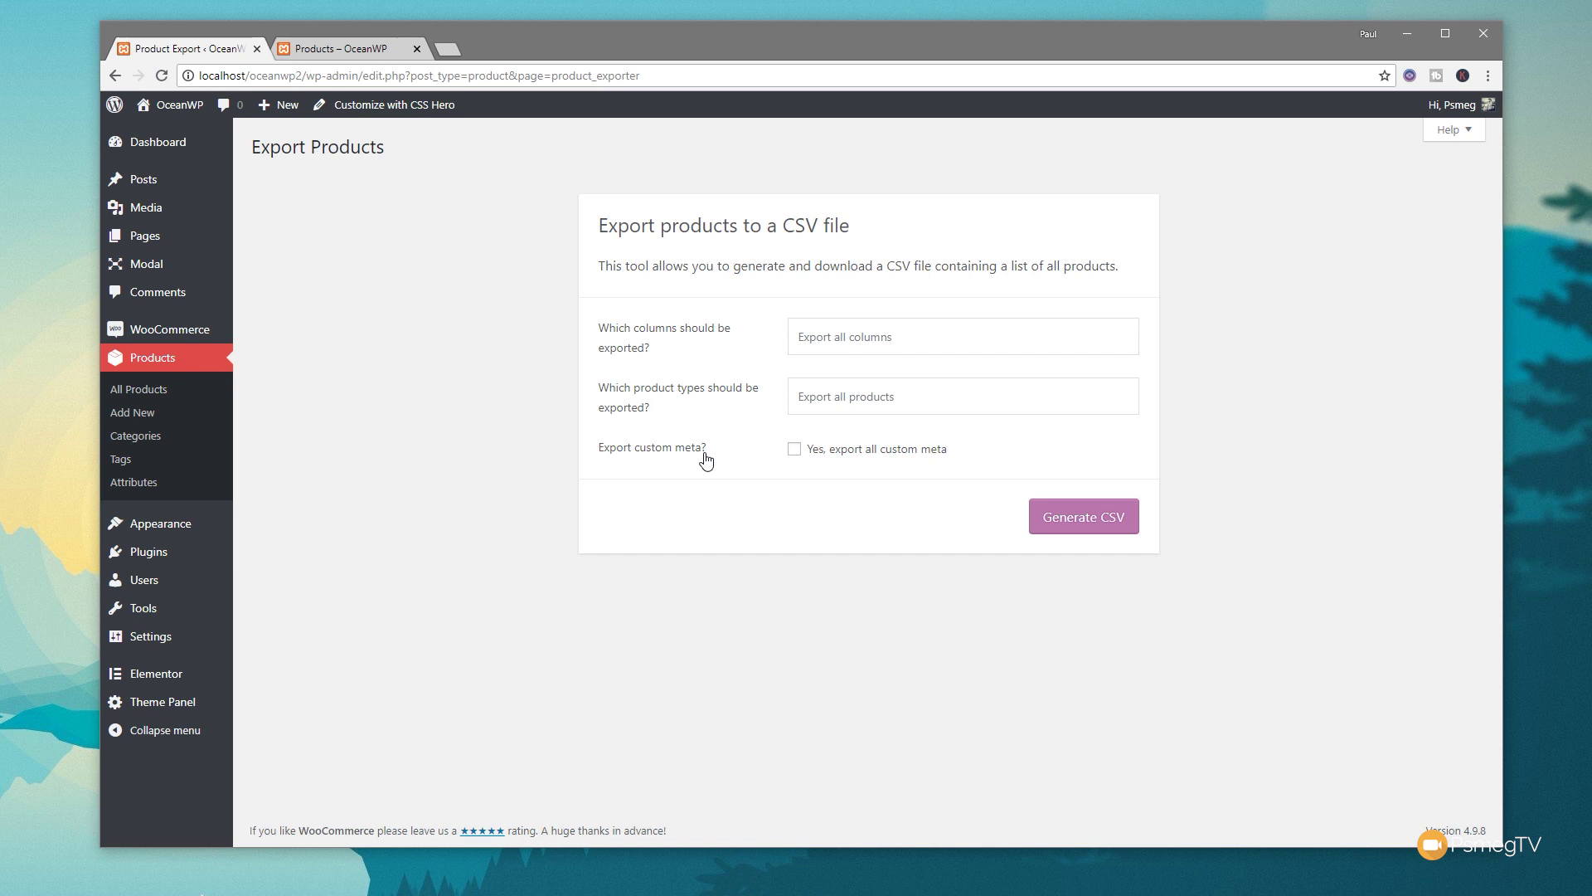
# - Generate and download a CSV of all products with all custom meta included
pyautogui.click(793, 449)
pyautogui.click(1091, 520)
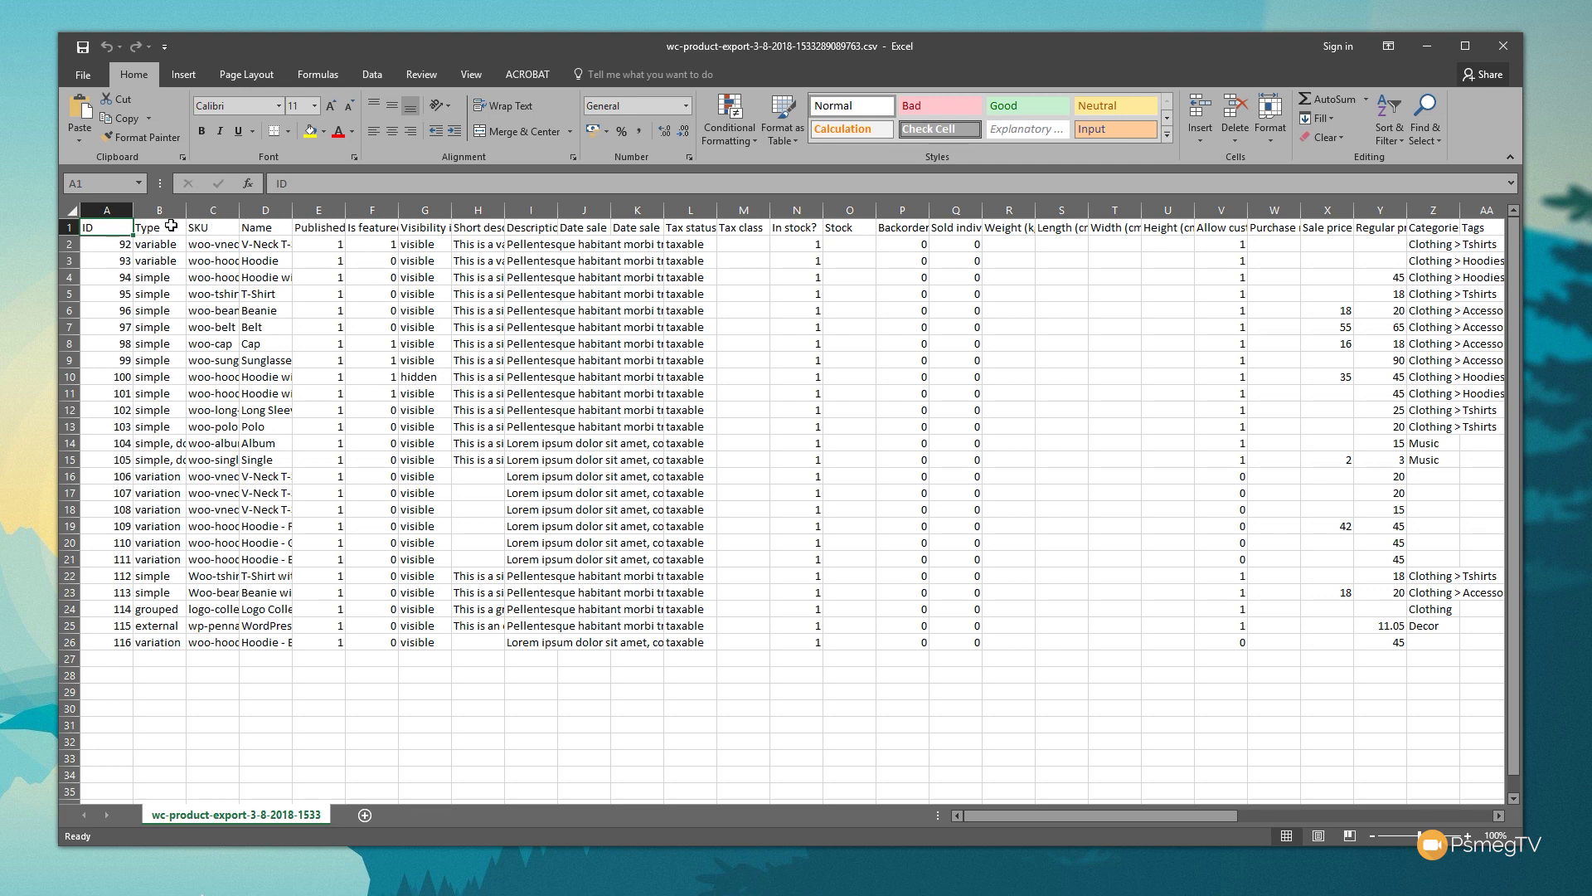
# - Autofit the Name and Type columns, then scroll right toward the price columns
pyautogui.doubleClick(293, 210)
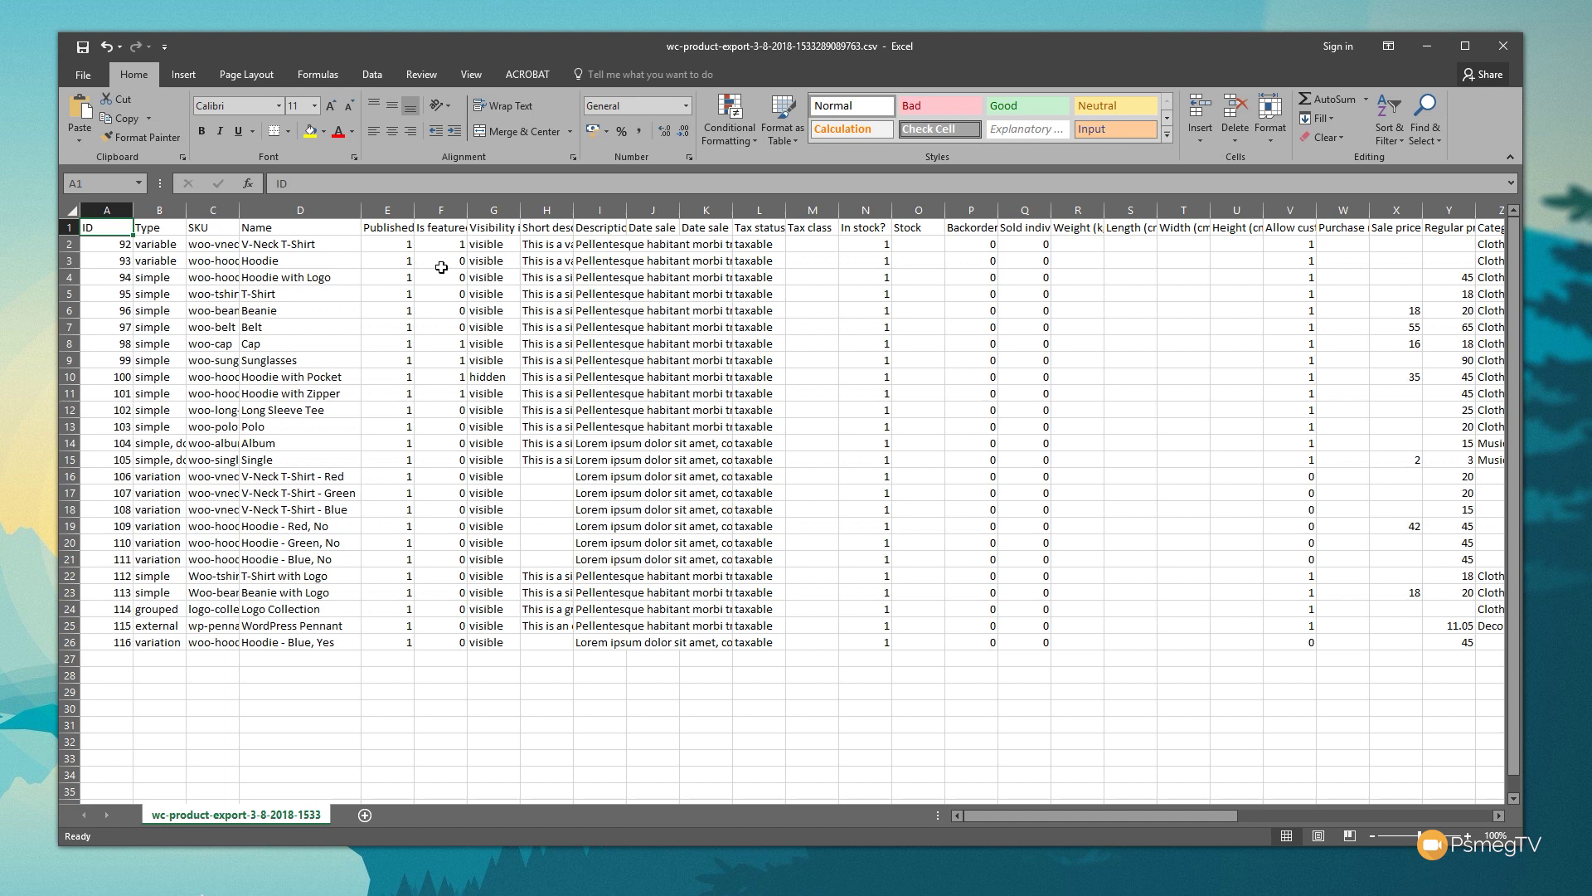
pyautogui.doubleClick(186, 209)
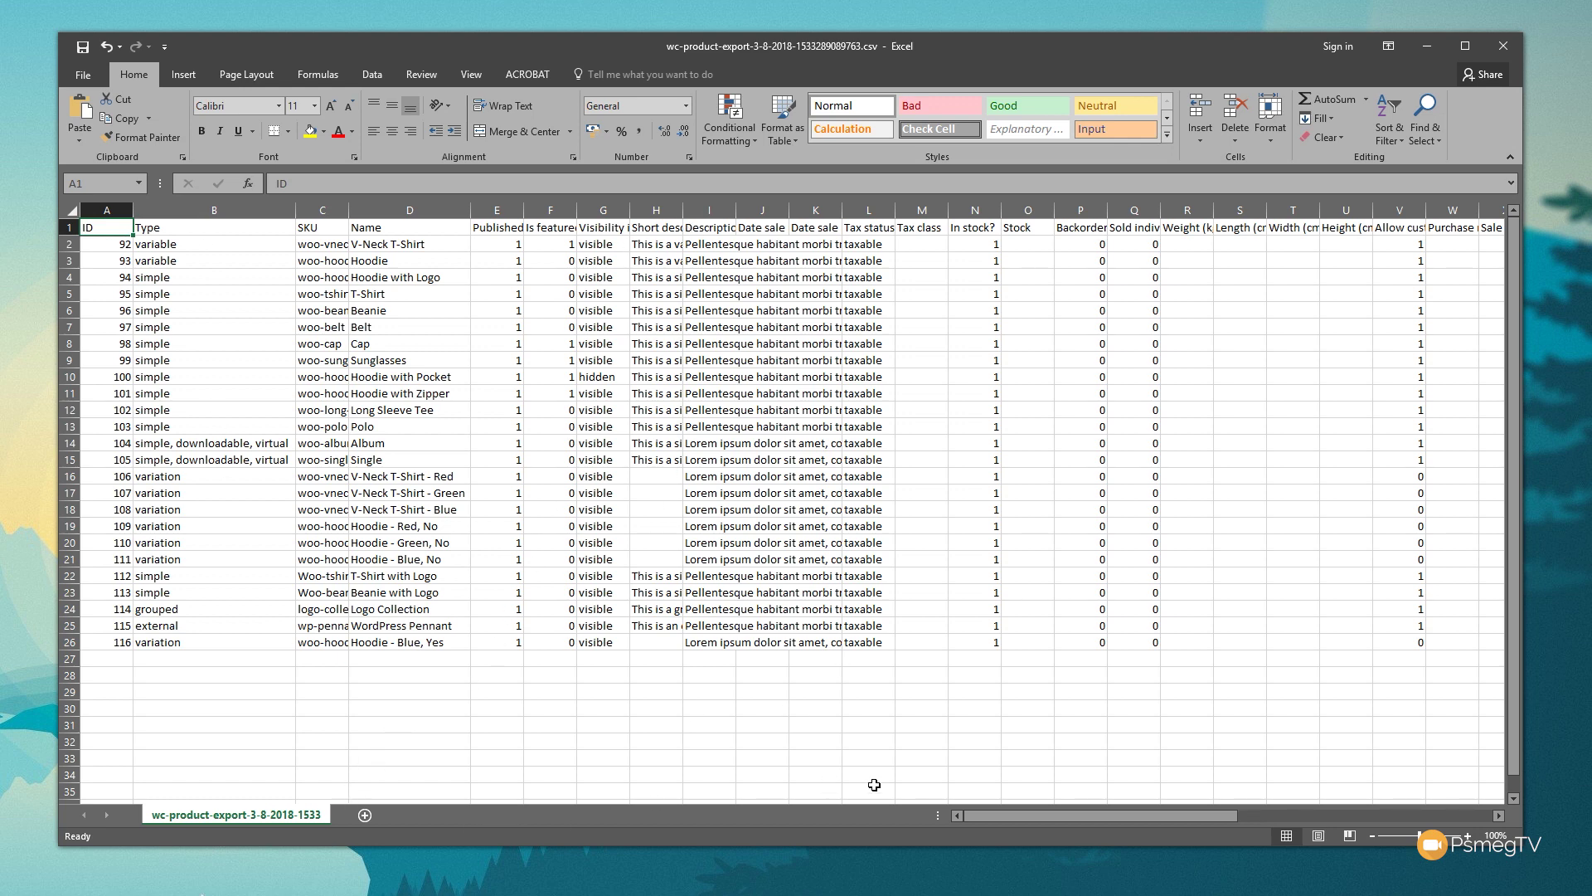
pyautogui.moveTo(1030, 816); pyautogui.dragTo(1136, 812)
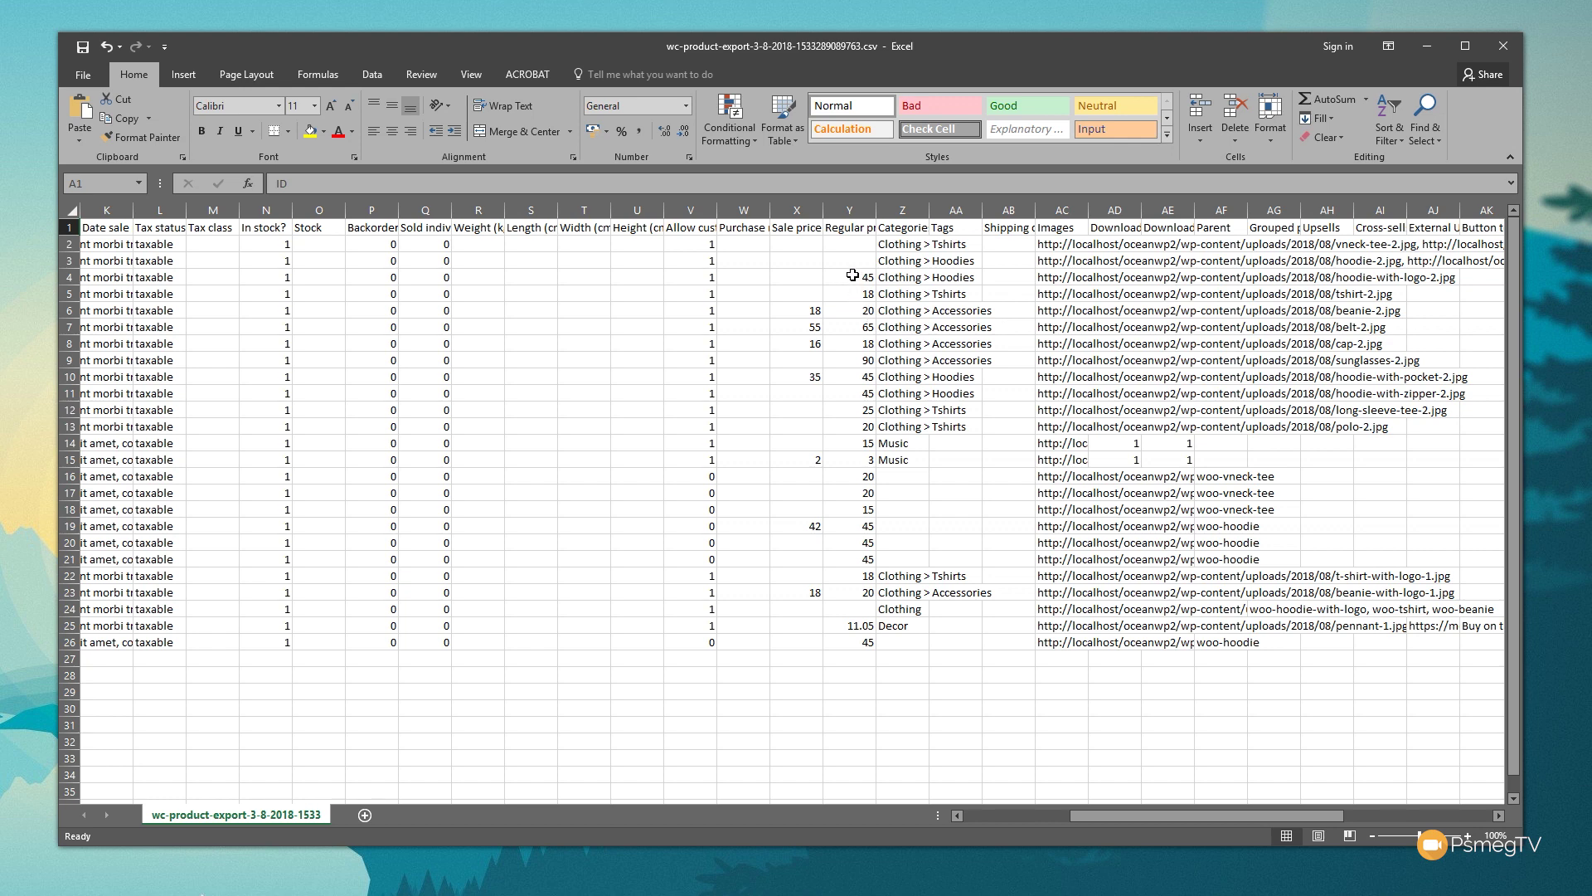
# - Change the regular price in cell Y4 to 55
pyautogui.click(853, 275)
pyautogui.doubleClick(865, 277)
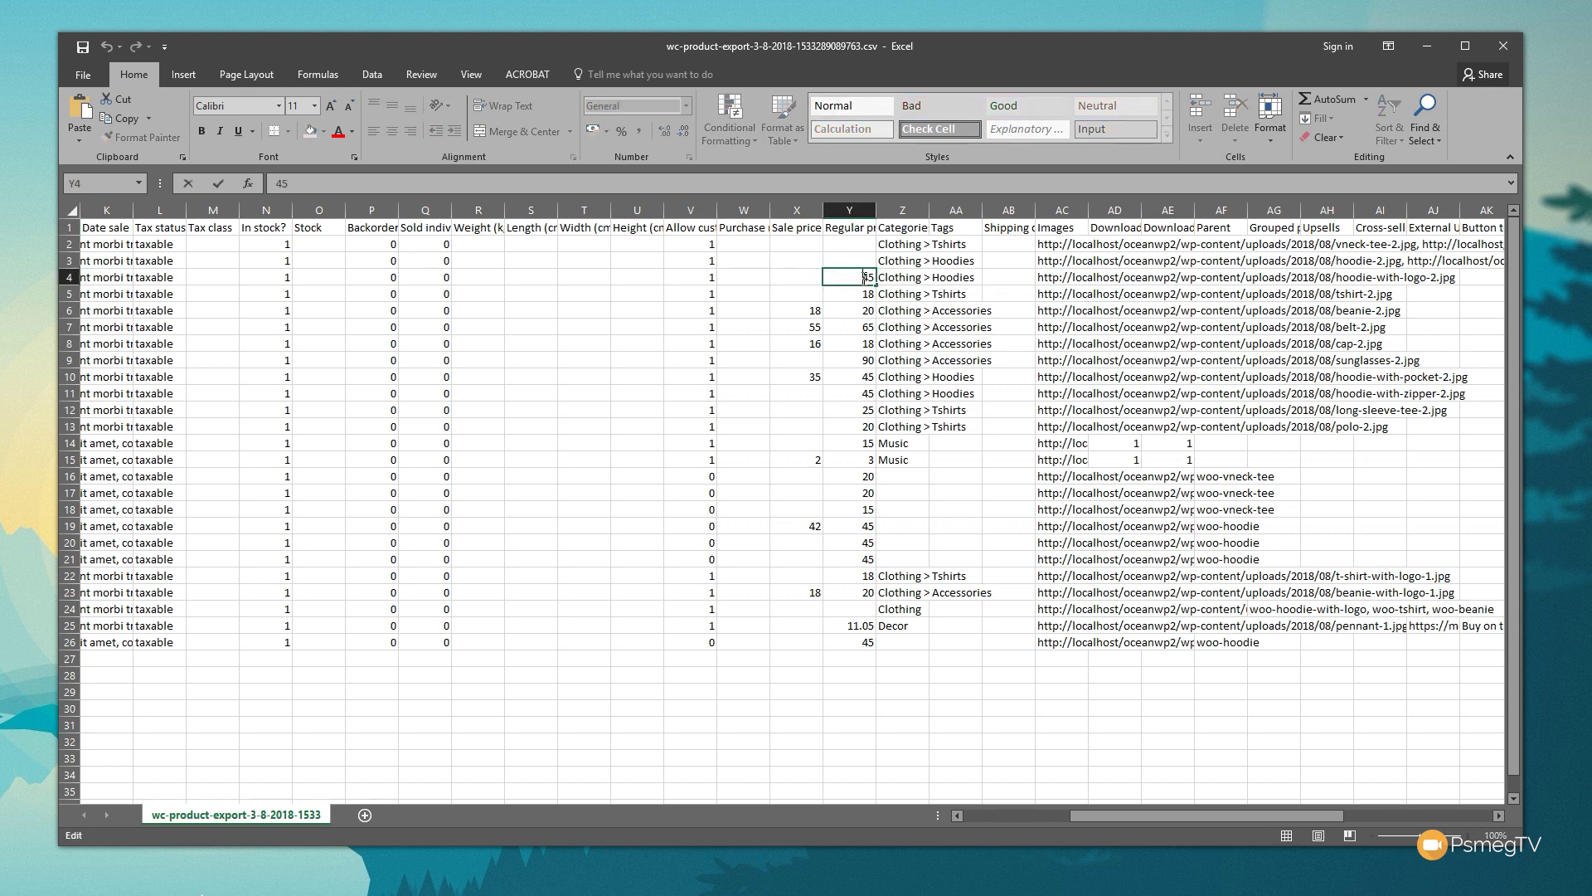
pyautogui.write('55')
pyautogui.click(864, 297)
# - Enter 20 in Y2 and fill it down through Y26 for every product
pyautogui.click(864, 249)
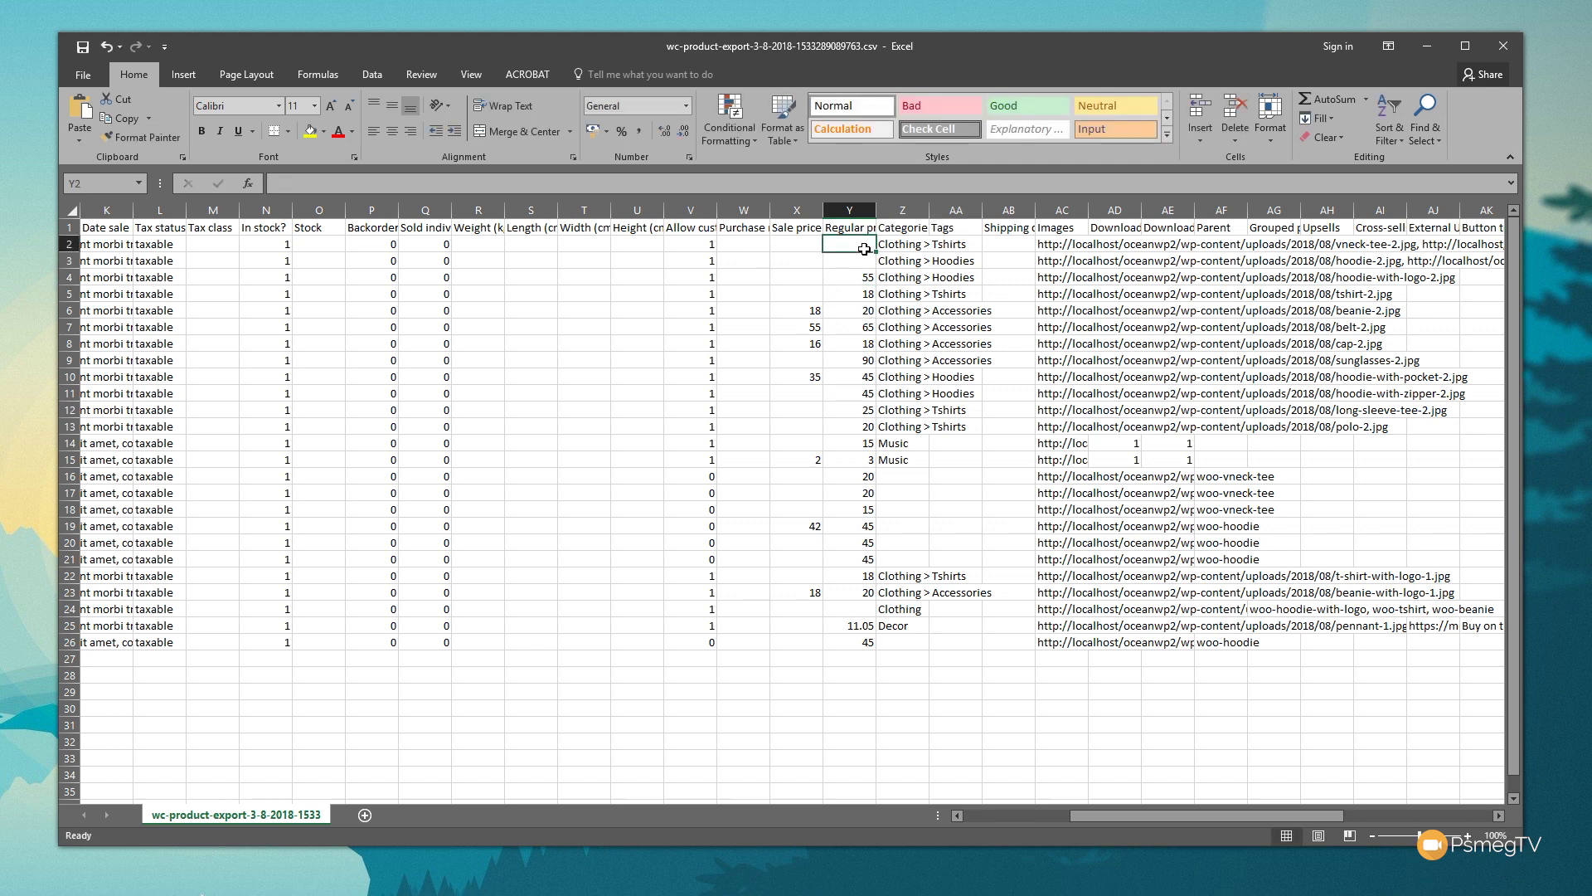
pyautogui.write('20')
pyautogui.press('Return')
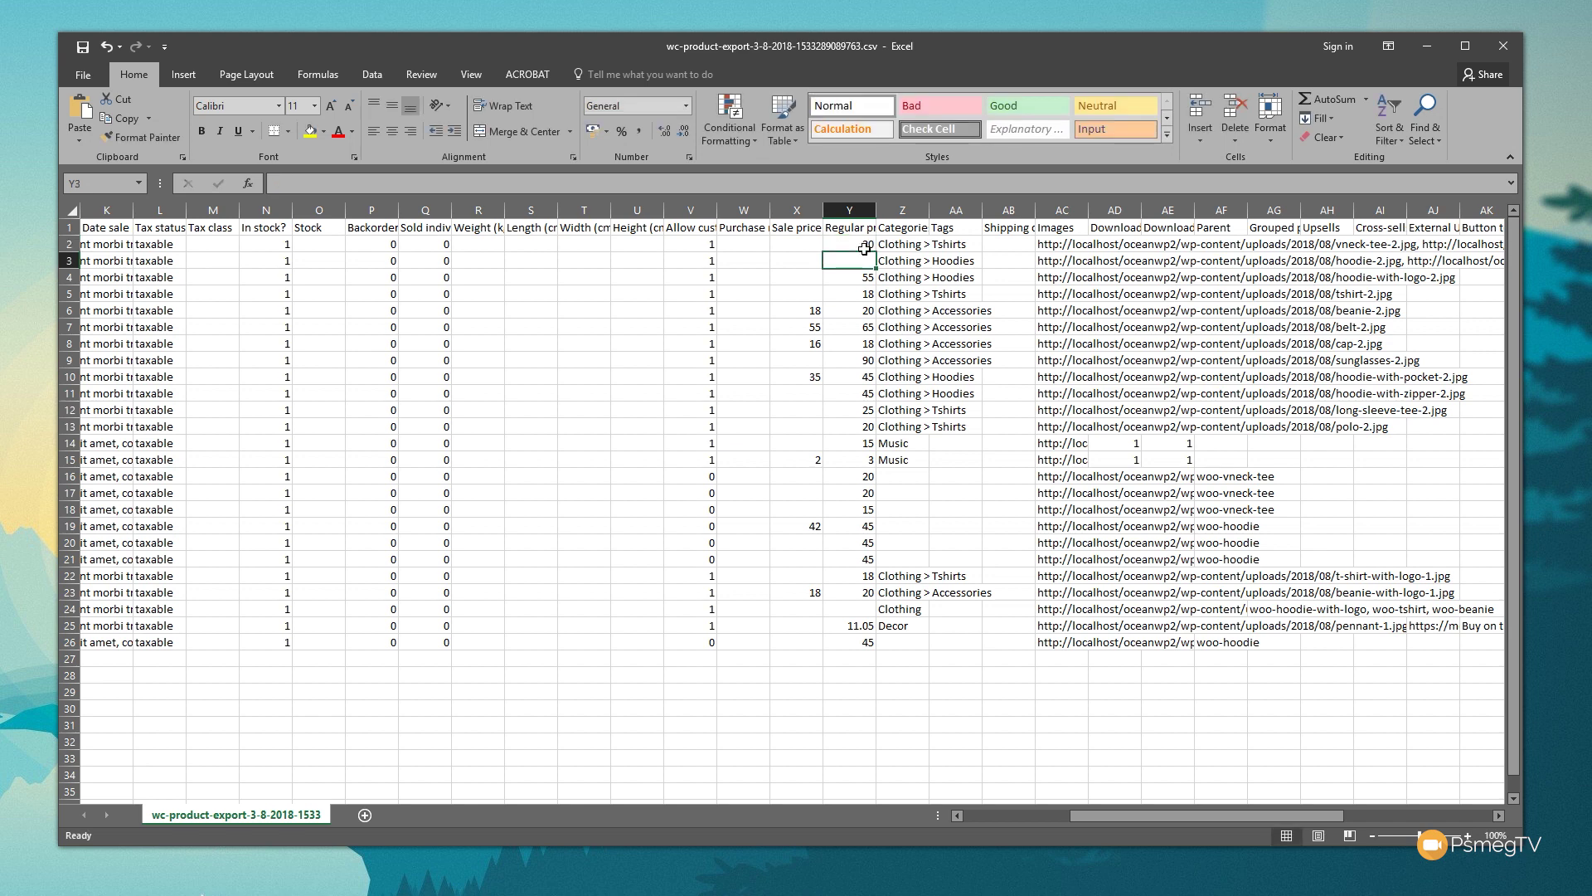
pyautogui.click(862, 242)
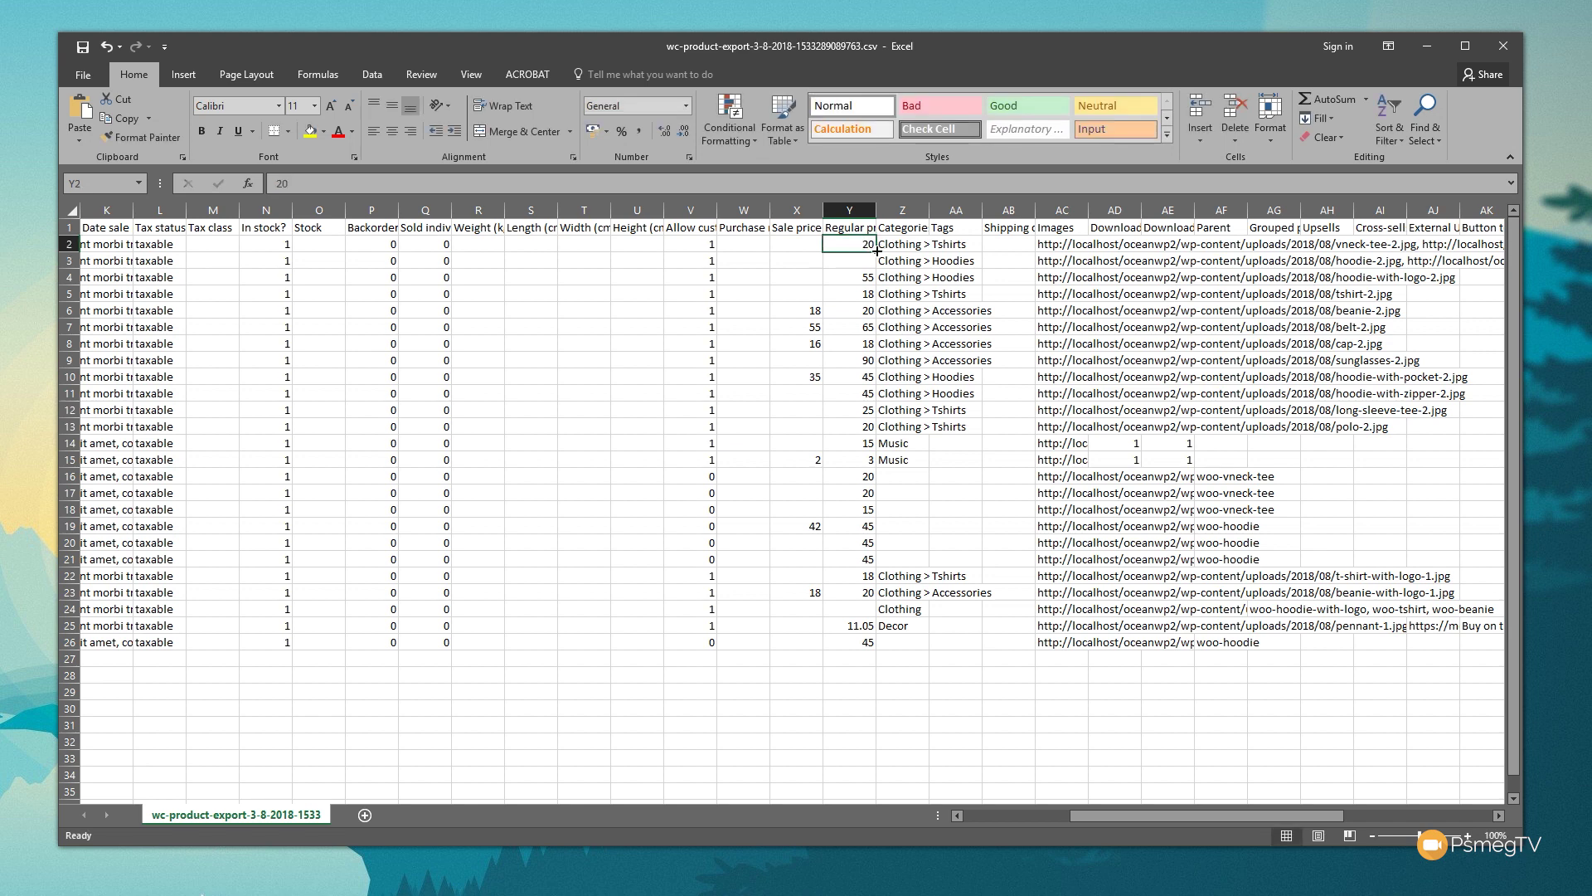
pyautogui.moveTo(875, 250); pyautogui.dragTo(887, 646)
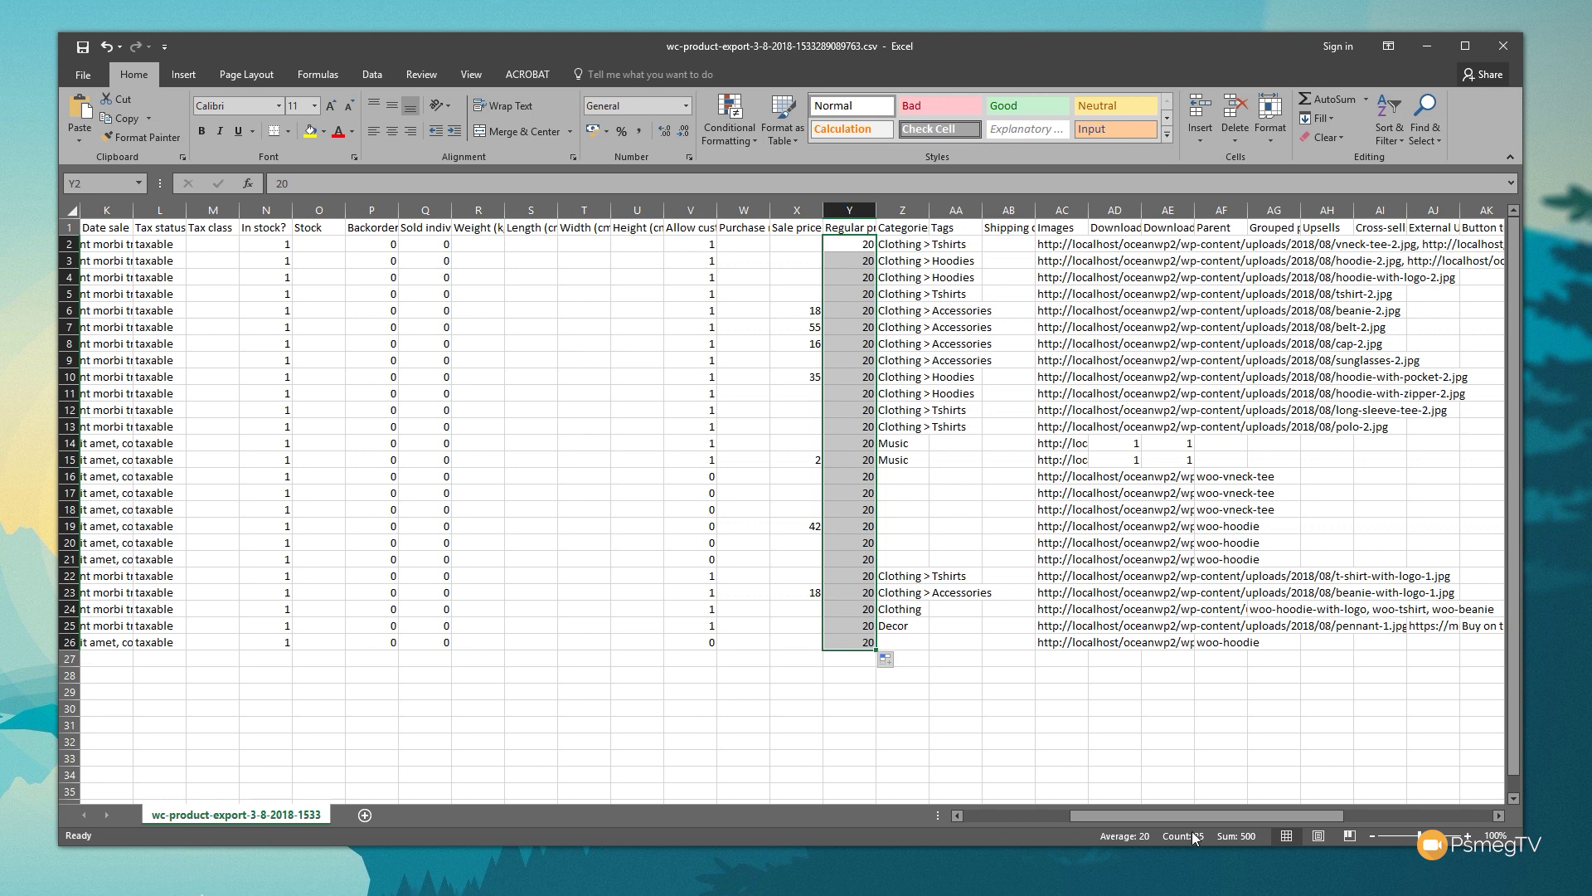
pyautogui.moveTo(1173, 813); pyautogui.dragTo(1068, 815)
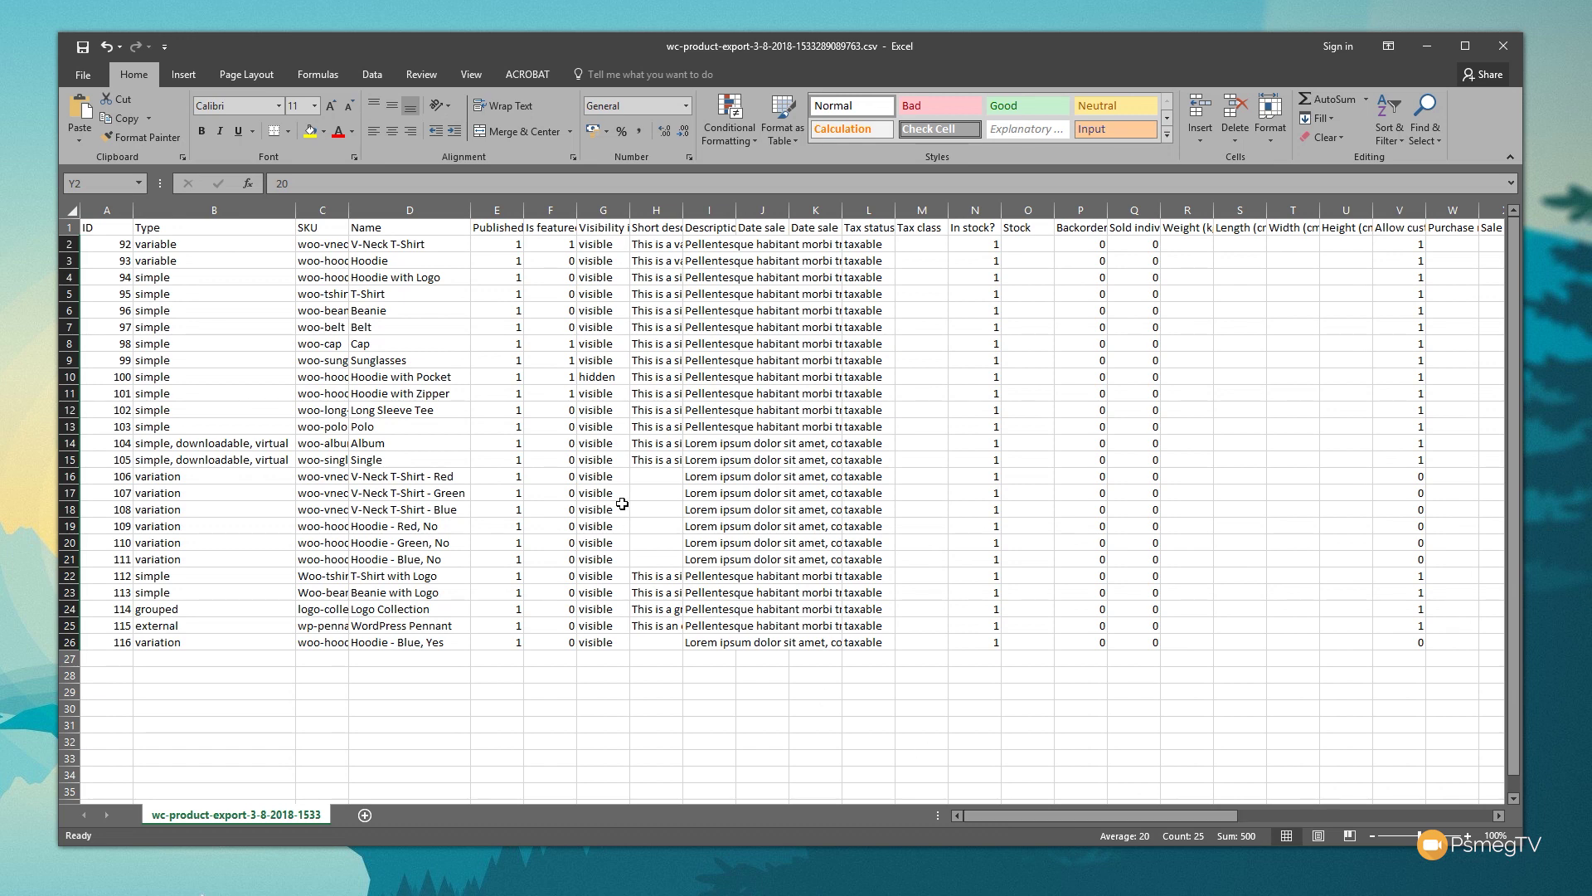
# - Save the sheet to the Desktop as 'CSV Update' in CSV UTF-8 (Comma delimited) format
pyautogui.click(80, 74)
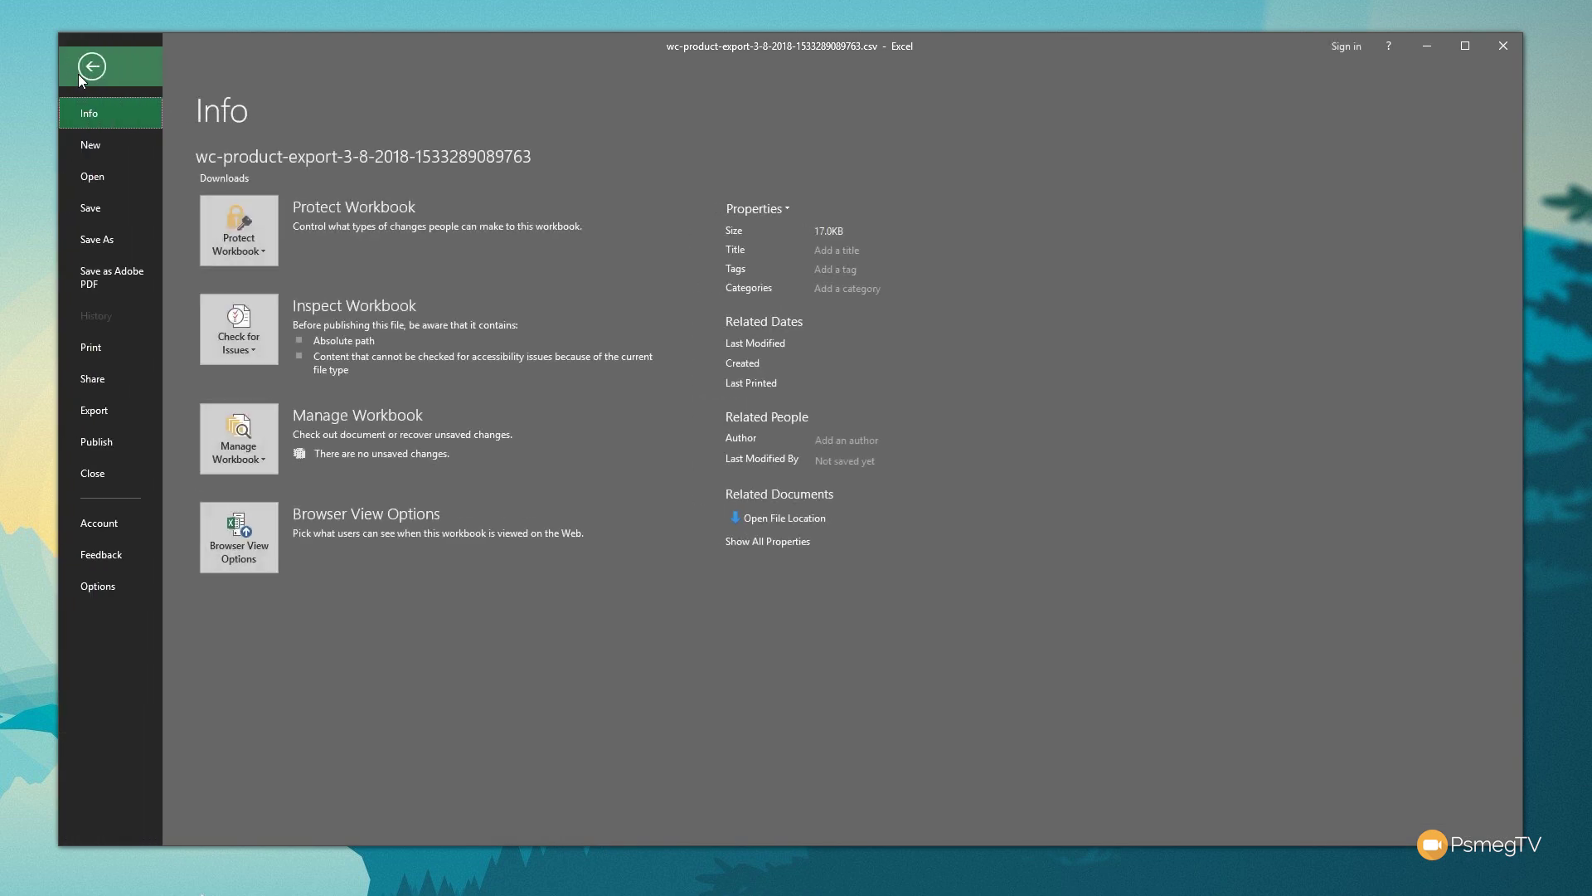
pyautogui.click(120, 237)
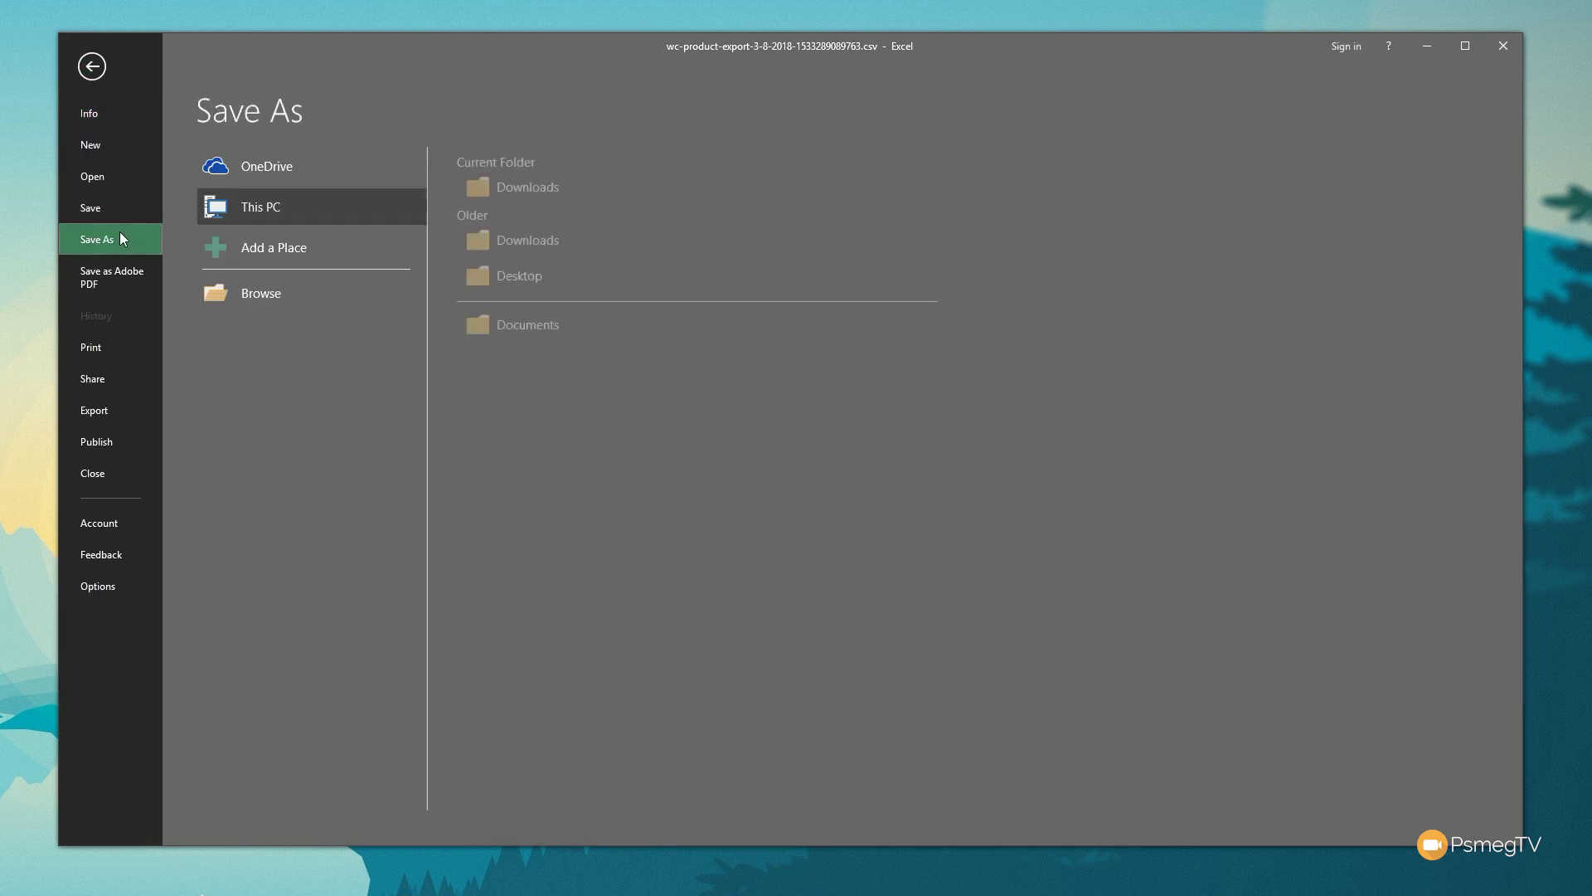
pyautogui.click(539, 277)
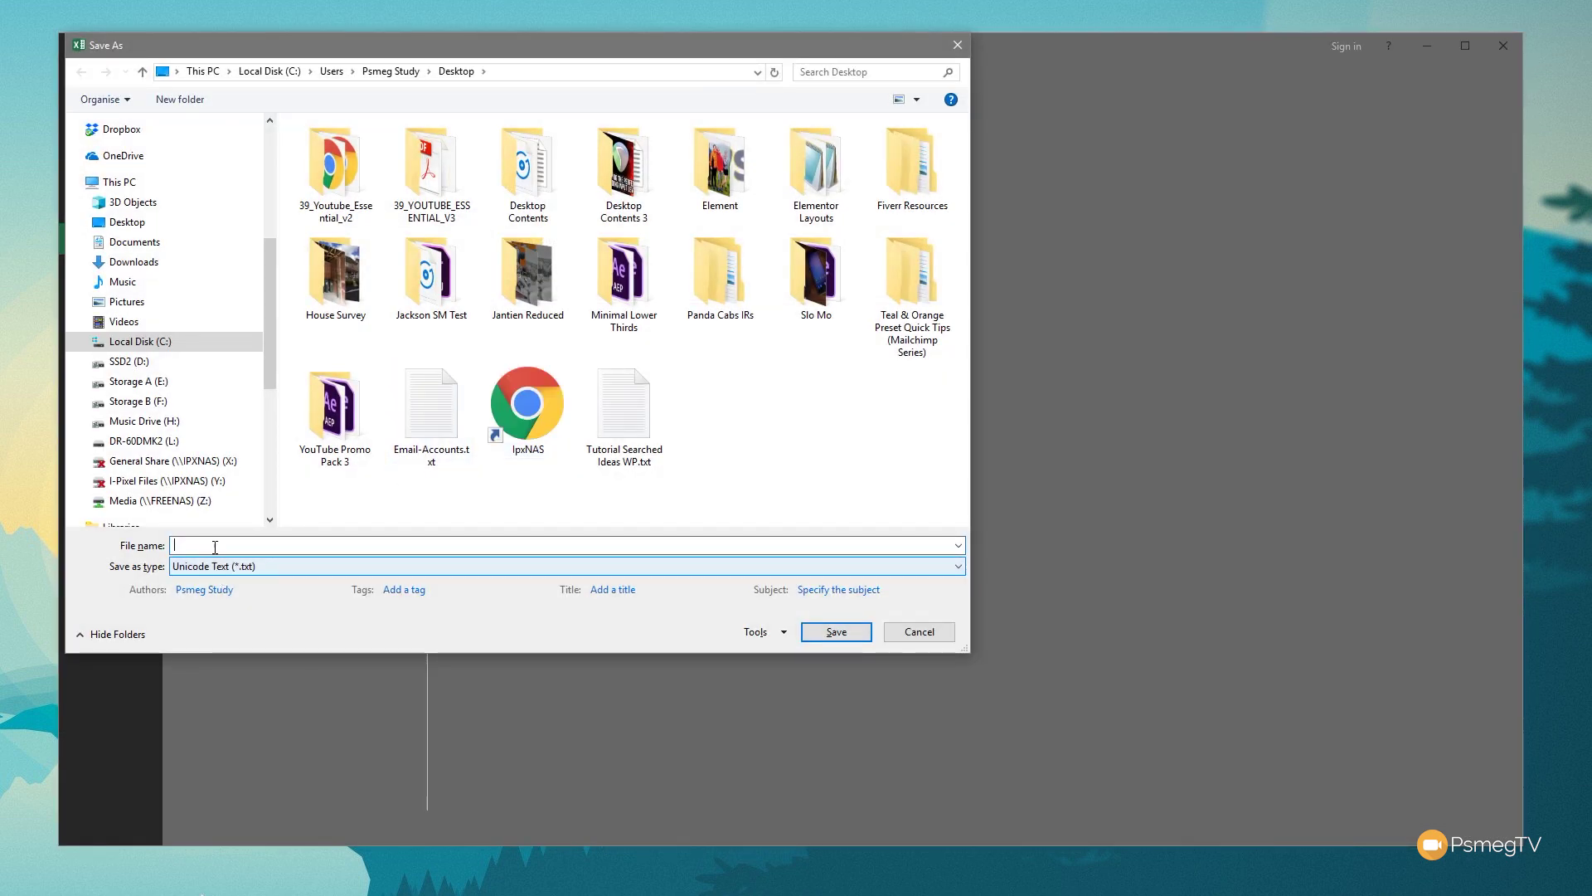
pyautogui.write('CSV')
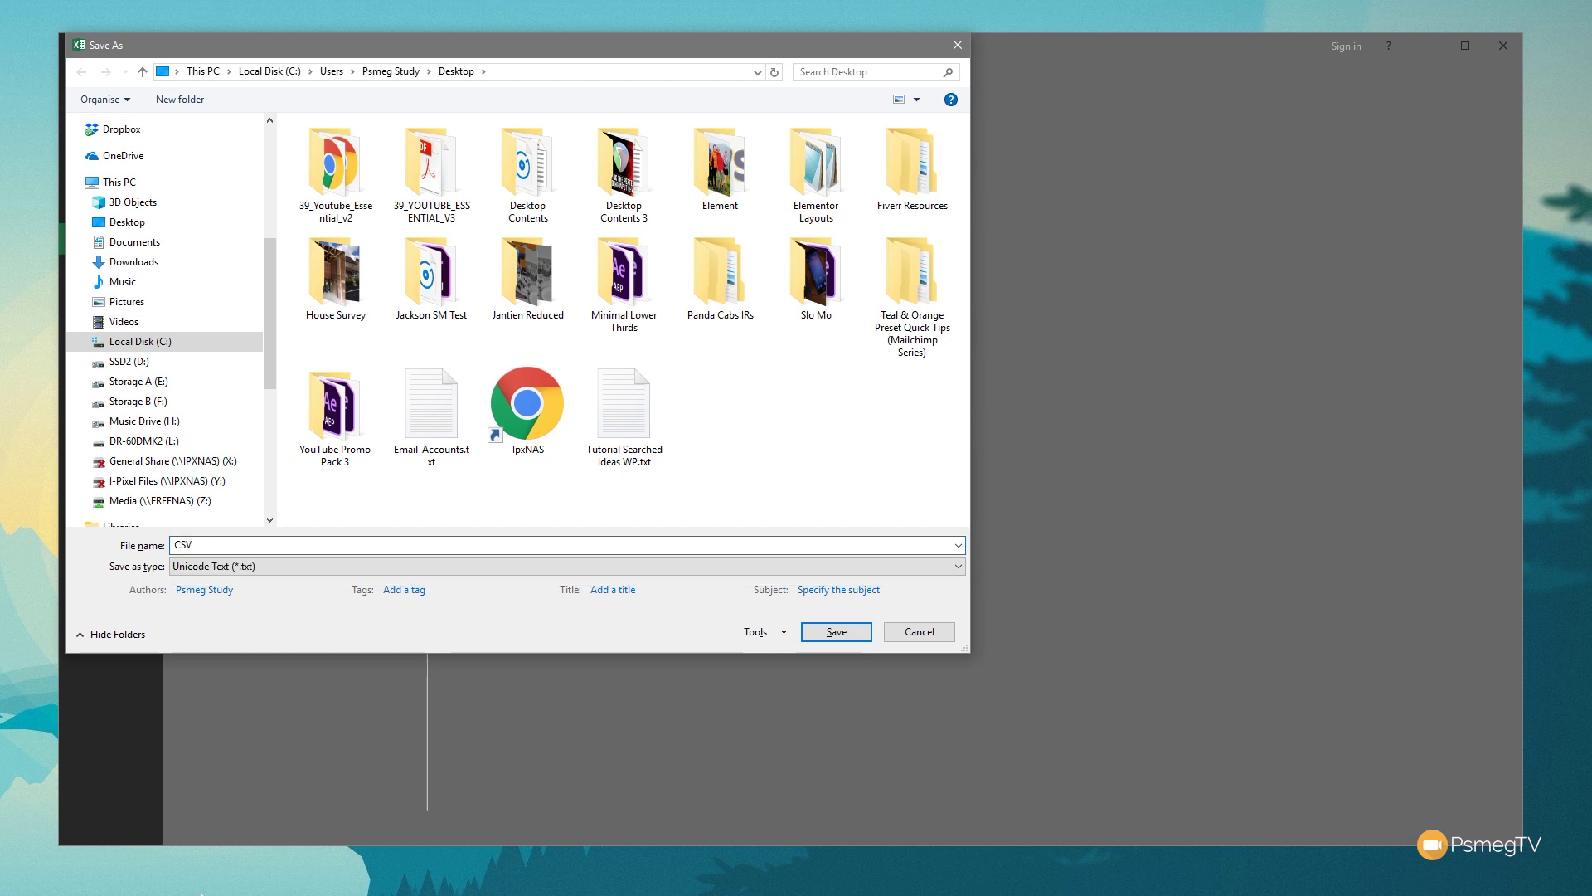
pyautogui.write(' Update')
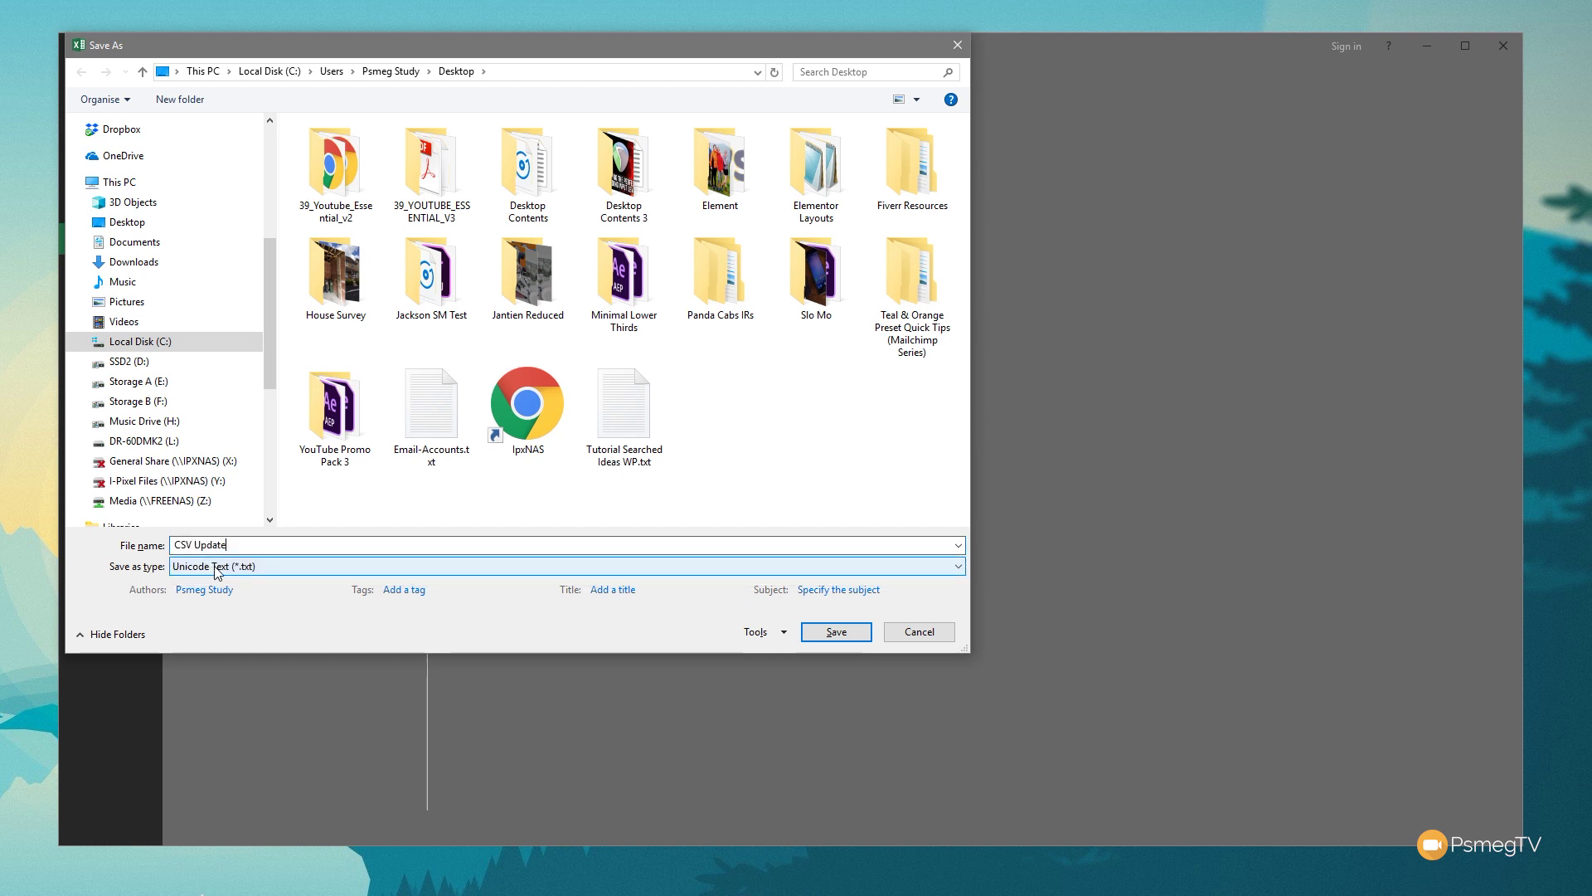
pyautogui.click(217, 571)
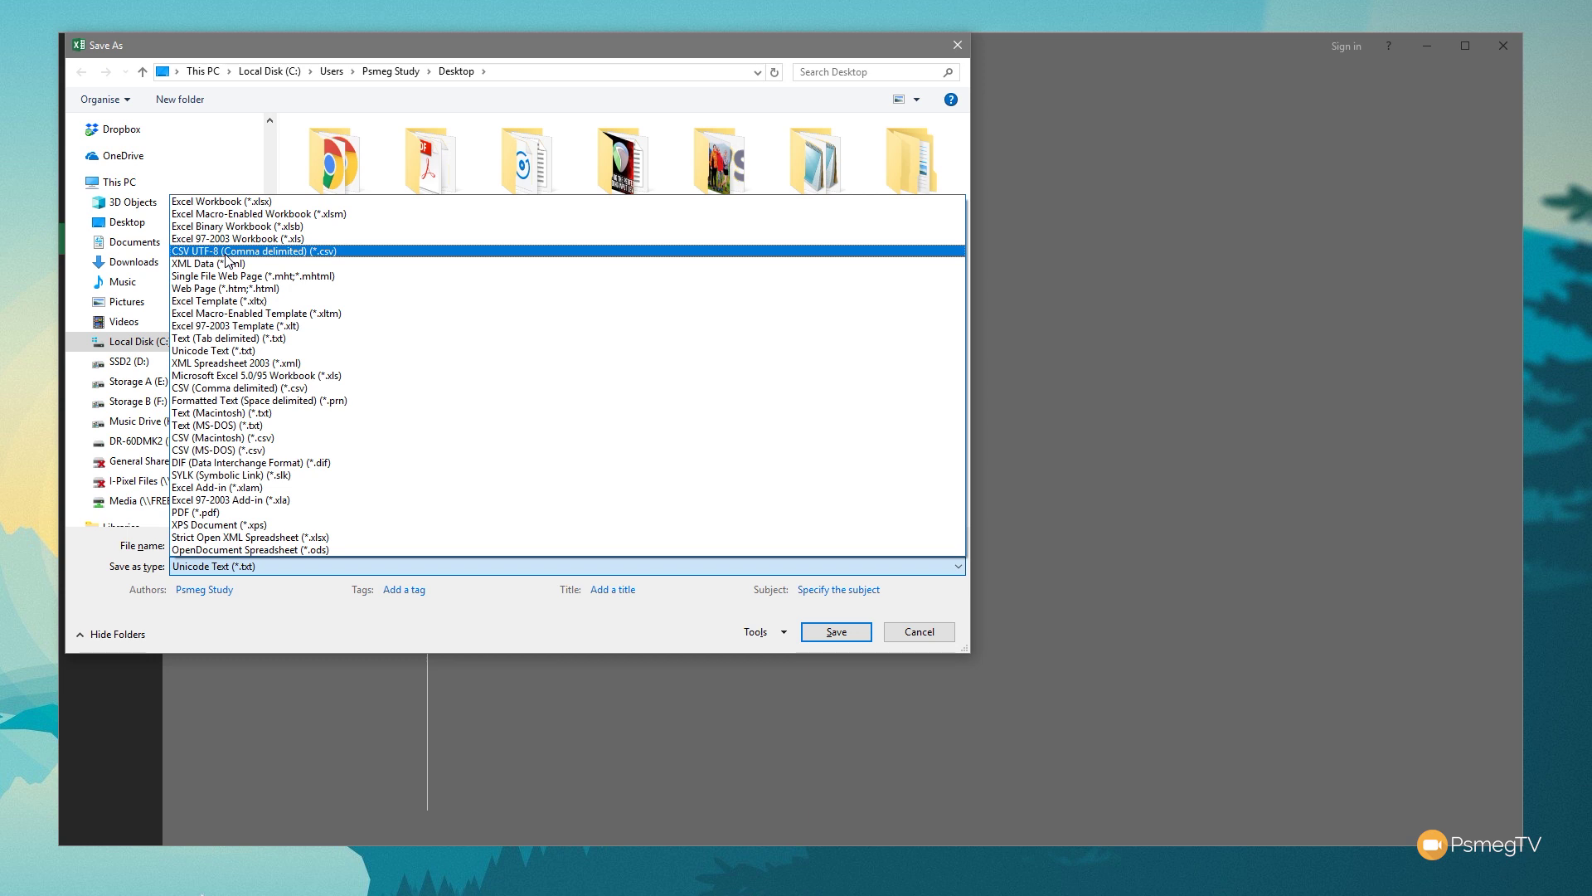
pyautogui.click(234, 251)
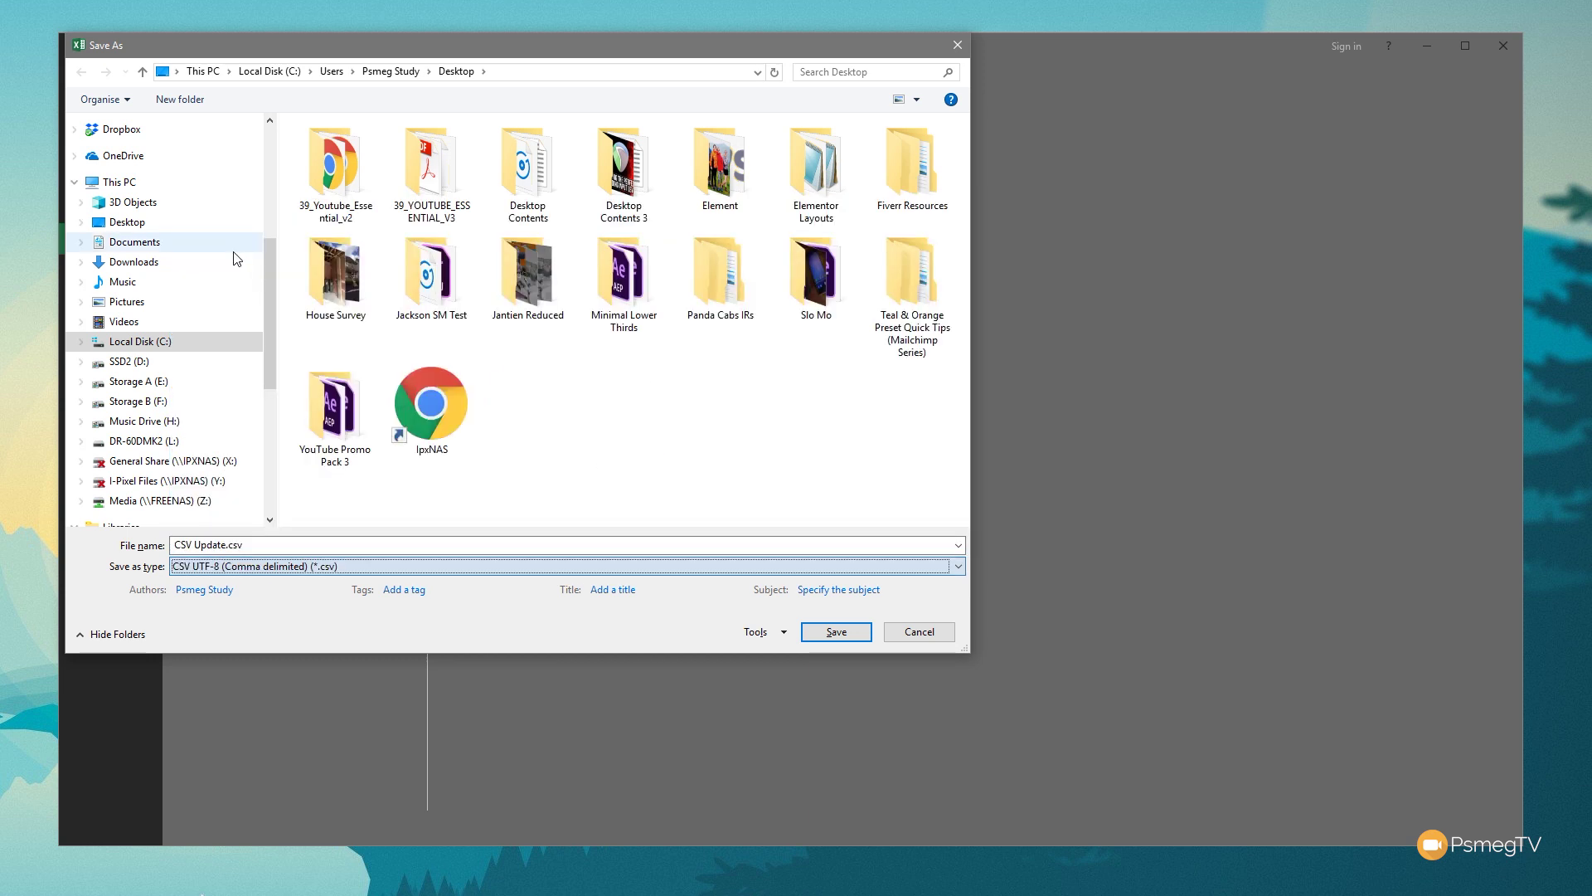
pyautogui.click(833, 631)
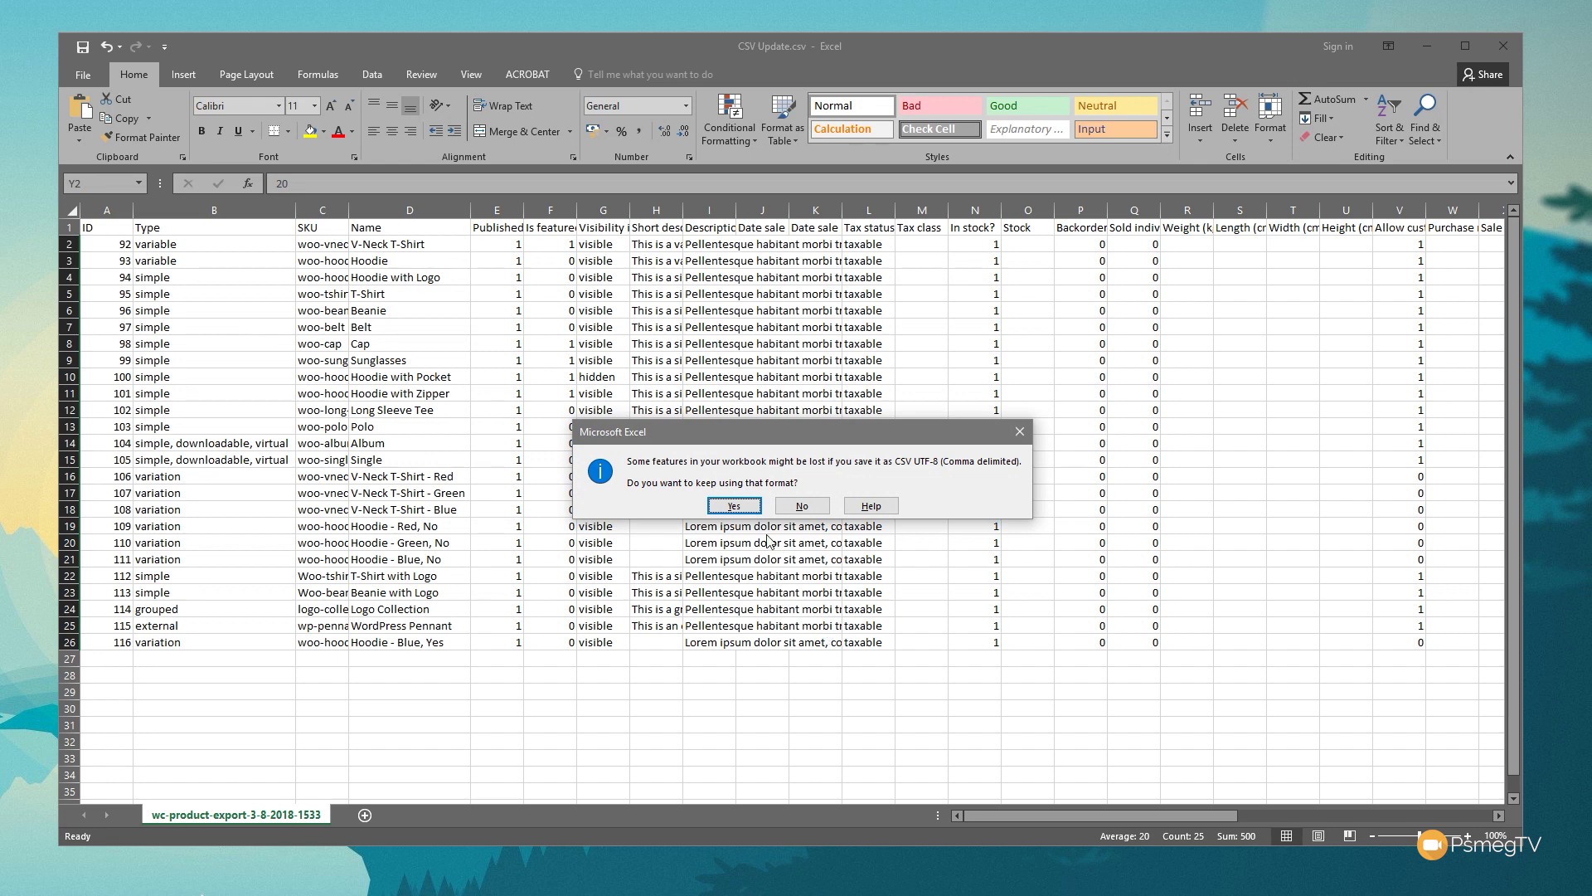
pyautogui.click(739, 507)
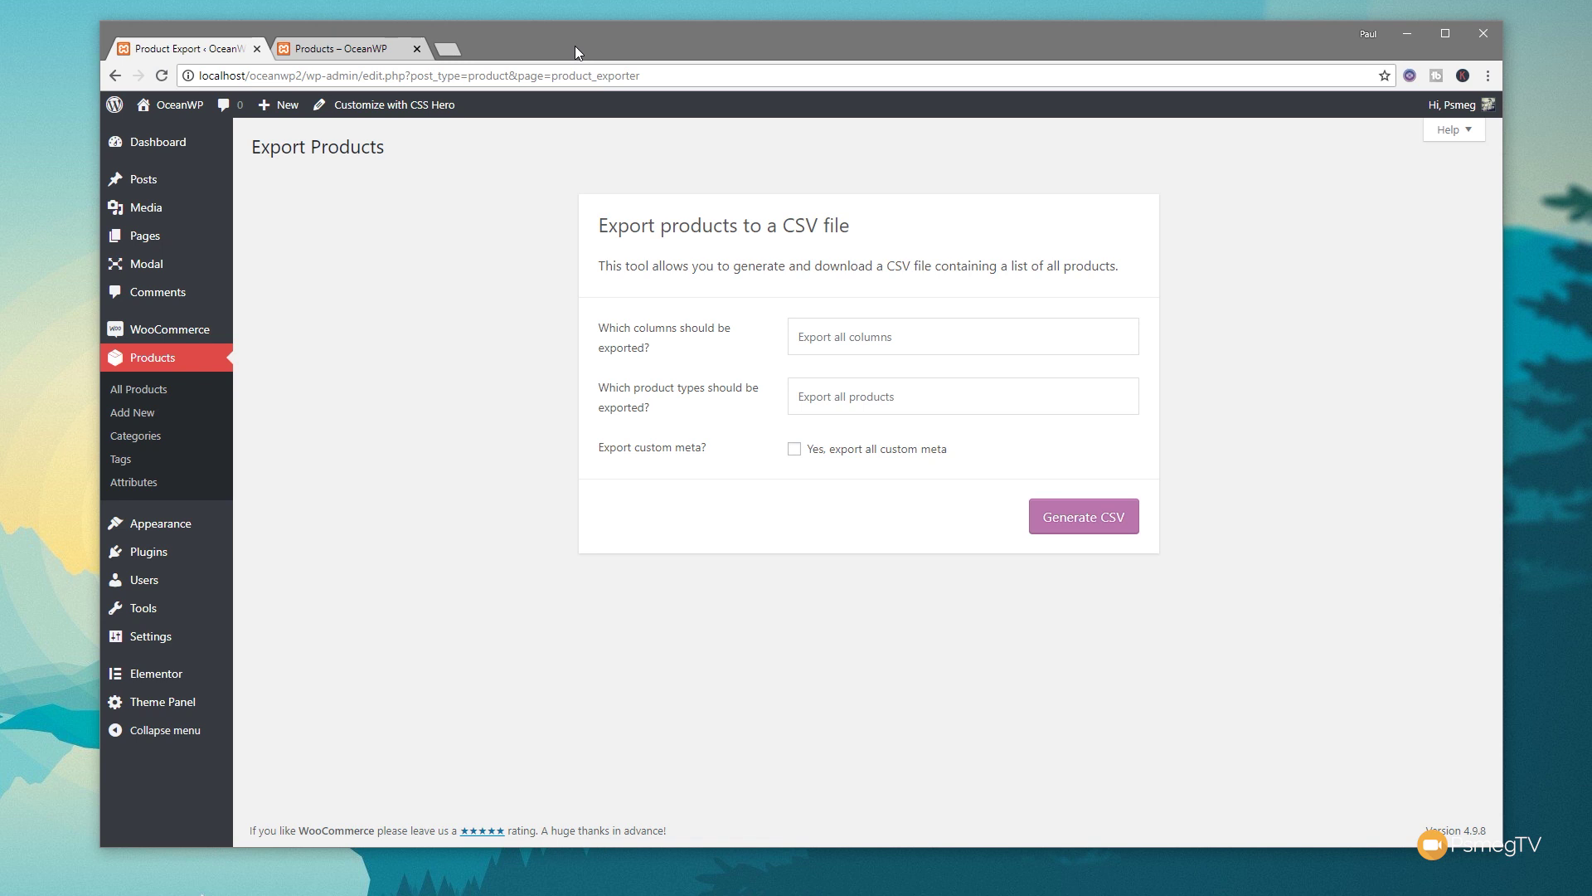
# - Go to All Products and launch the product CSV importer
pyautogui.click(154, 359)
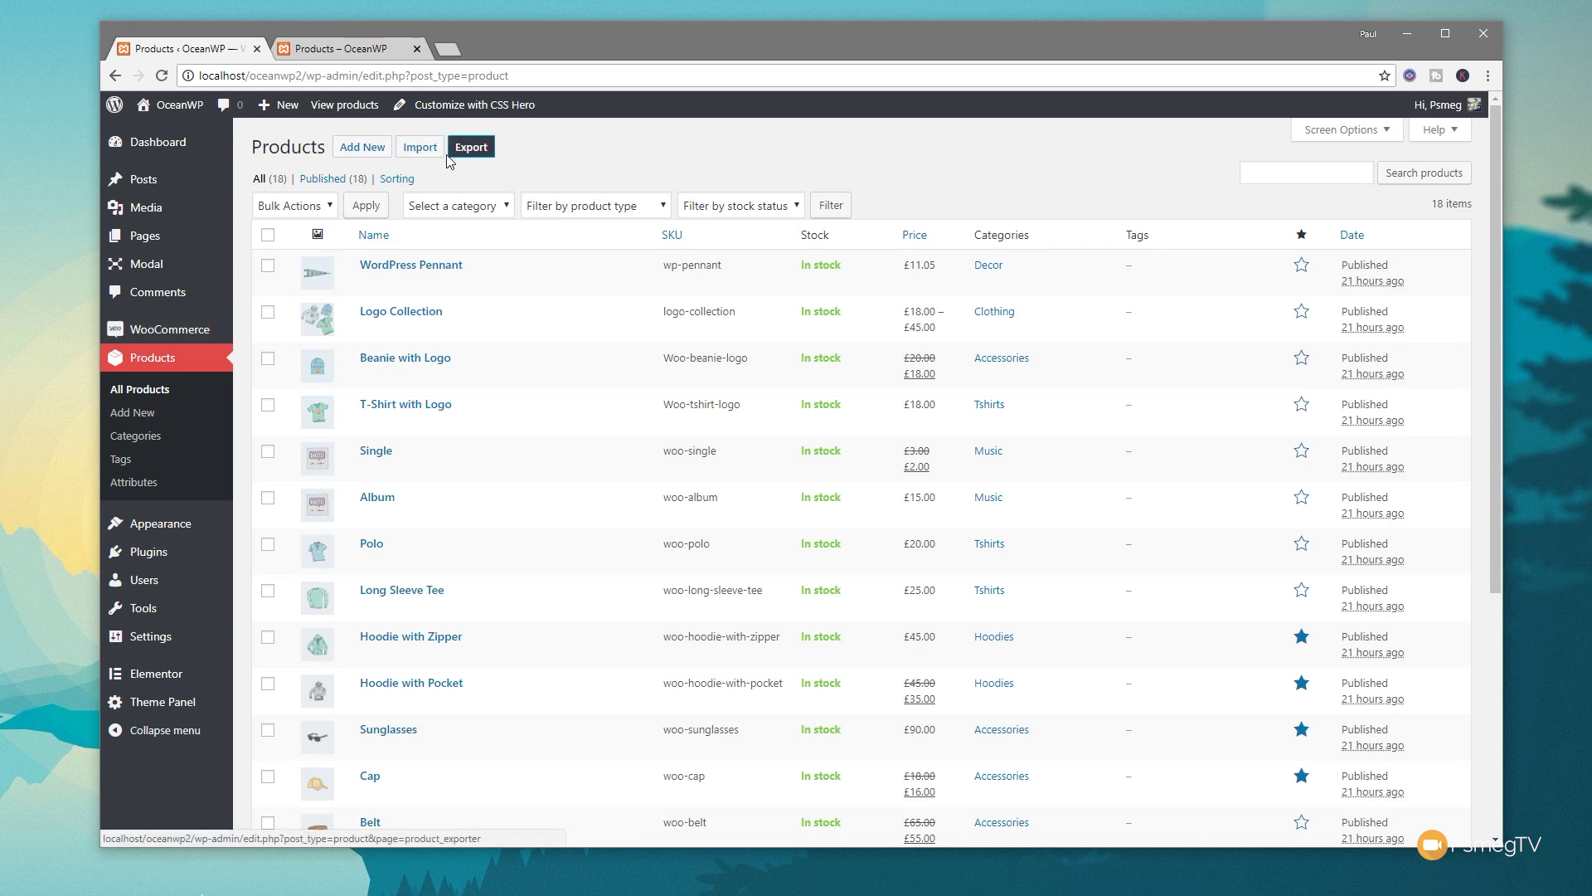
pyautogui.click(420, 148)
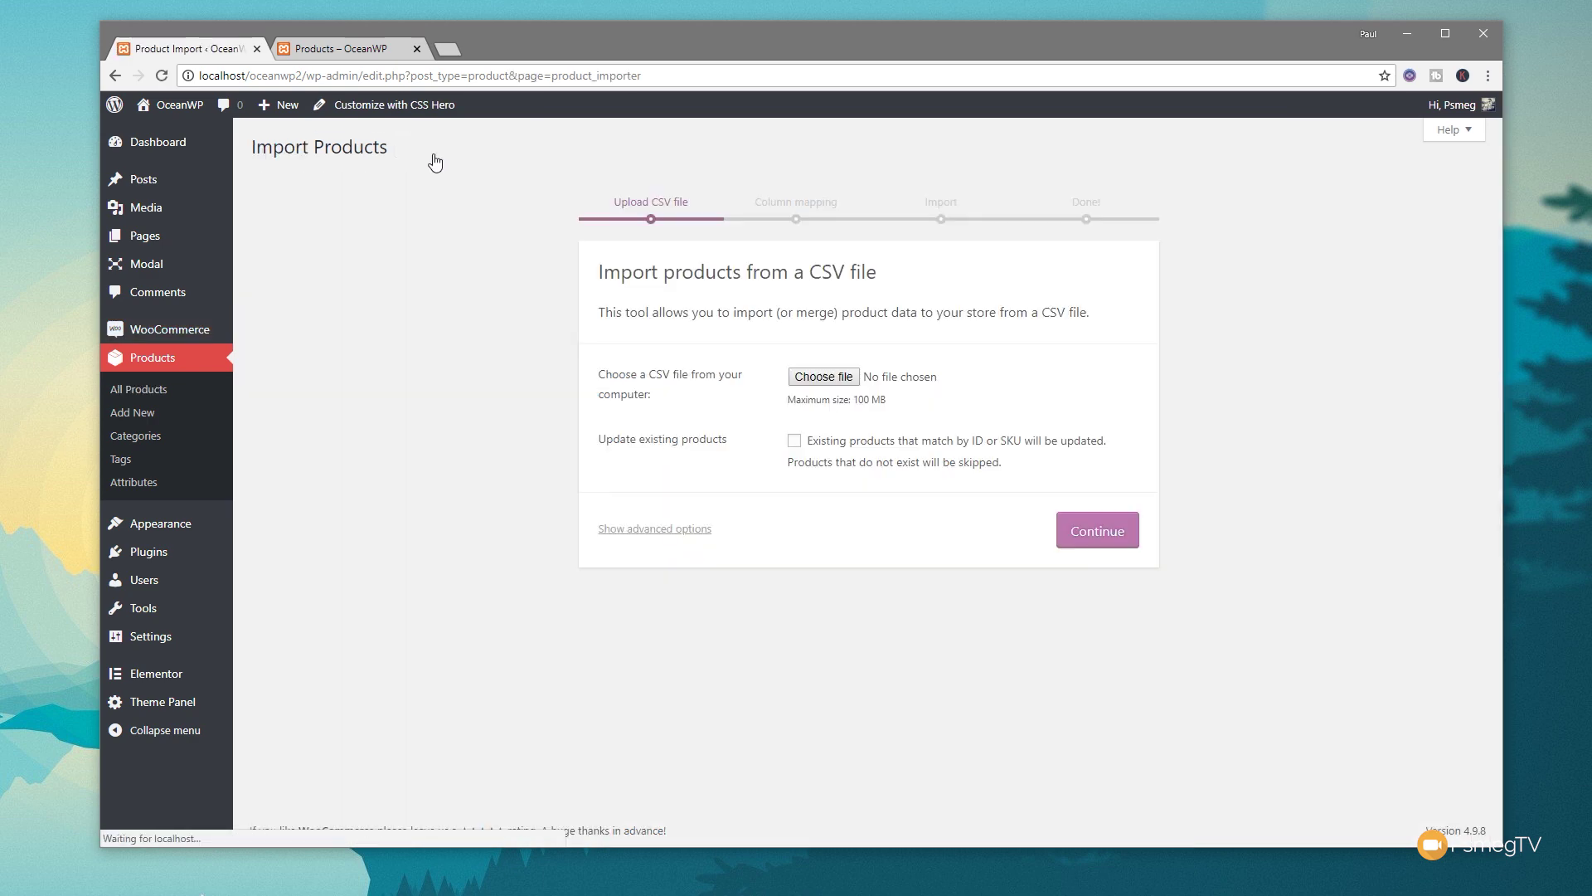
# - Upload CSV Update.csv with 'Update existing products' enabled and continue to mapping
pyautogui.click(824, 376)
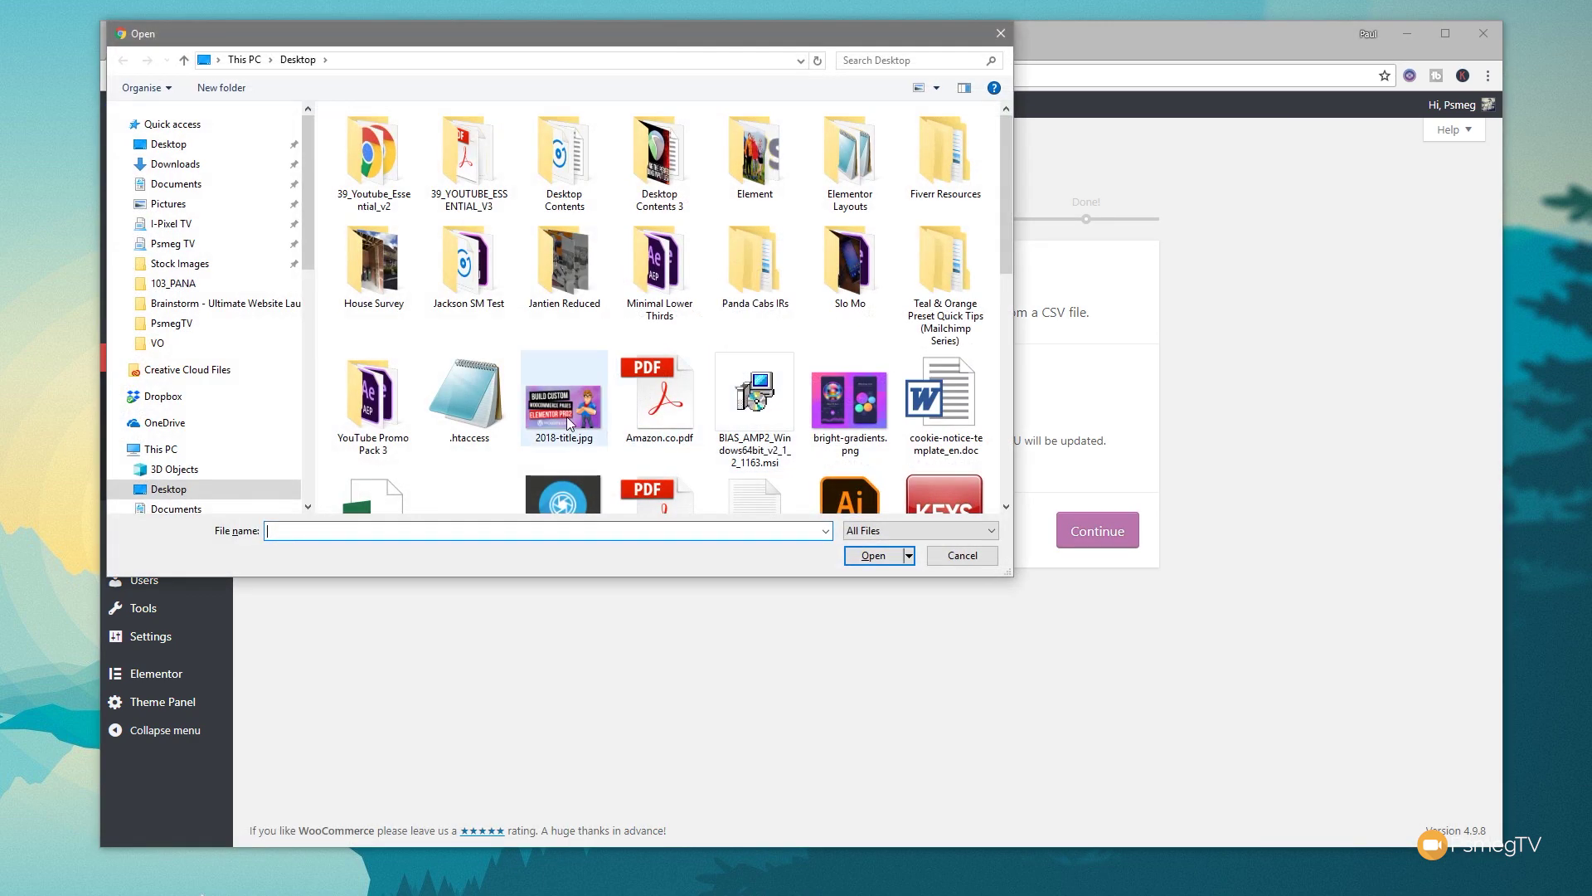
pyautogui.click(374, 320)
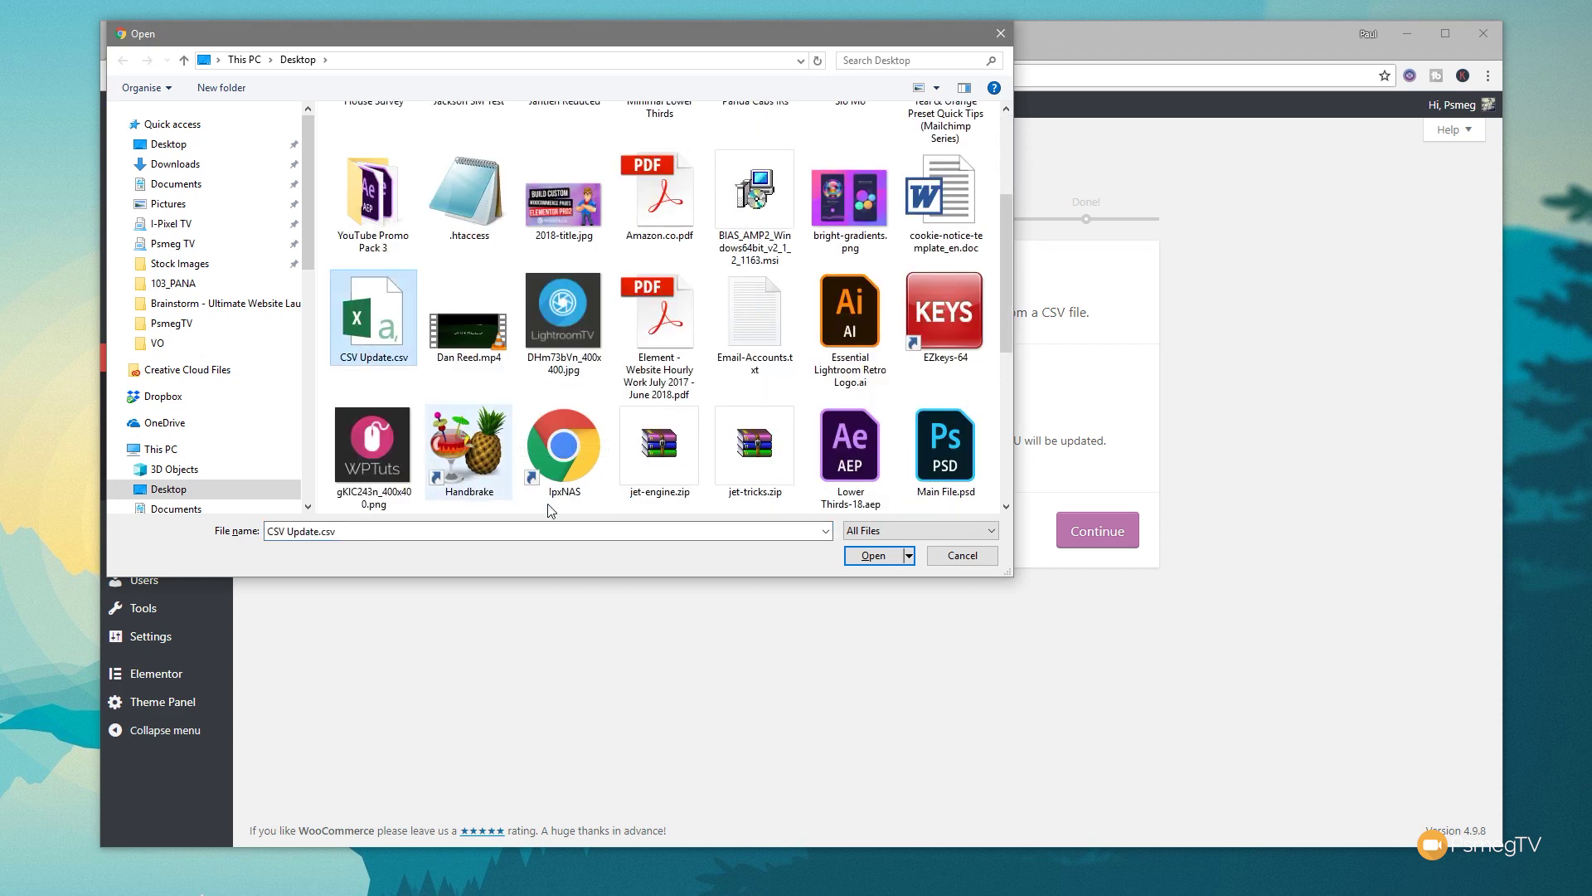
pyautogui.click(873, 556)
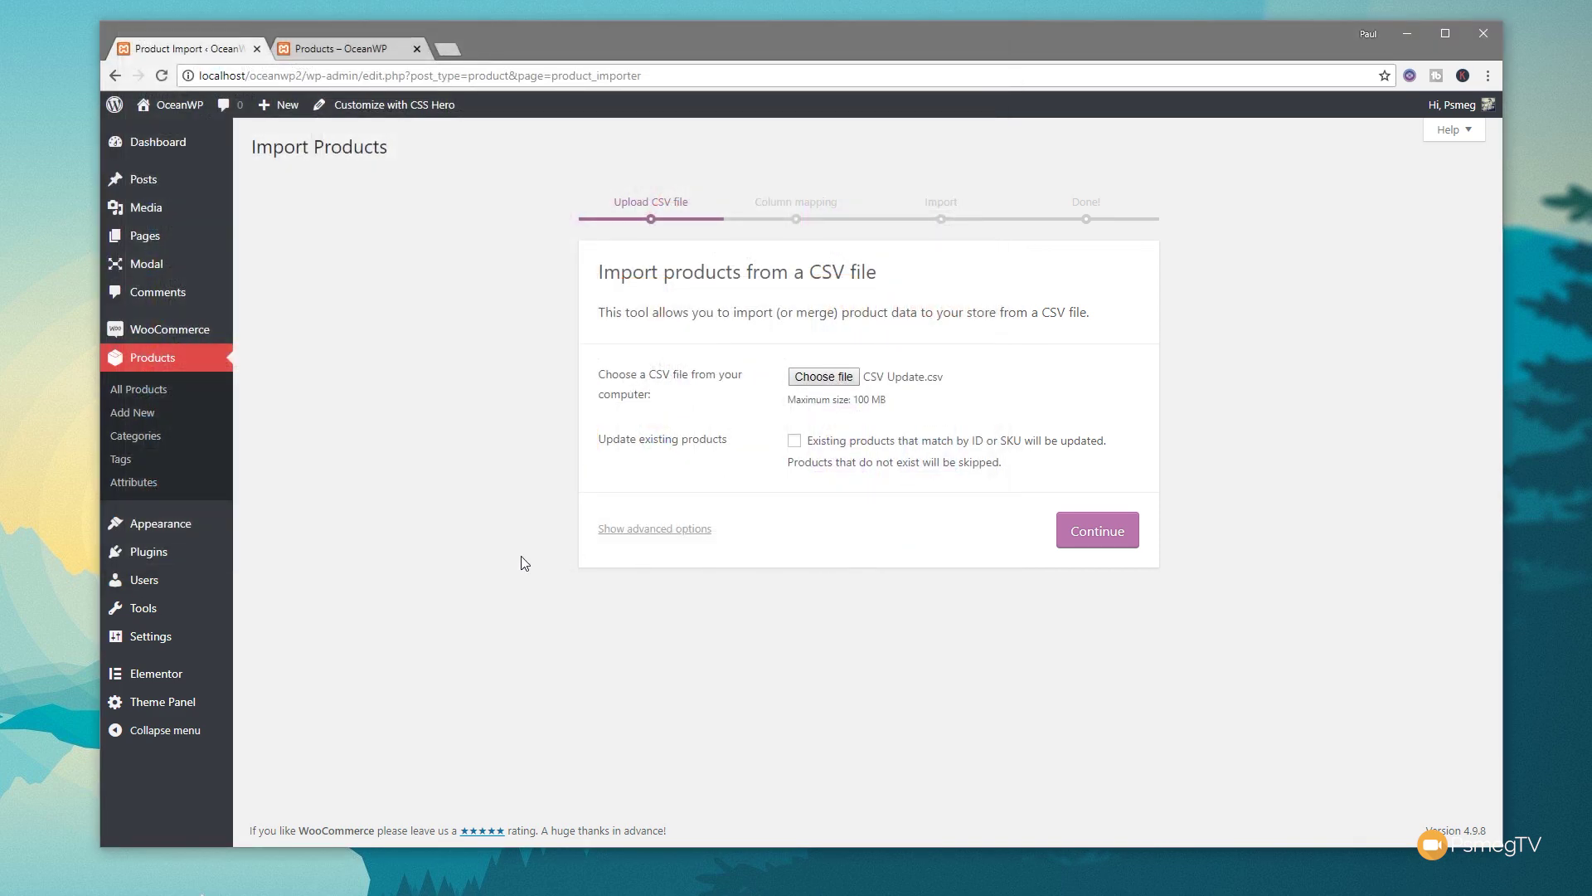
pyautogui.click(799, 448)
pyautogui.click(681, 531)
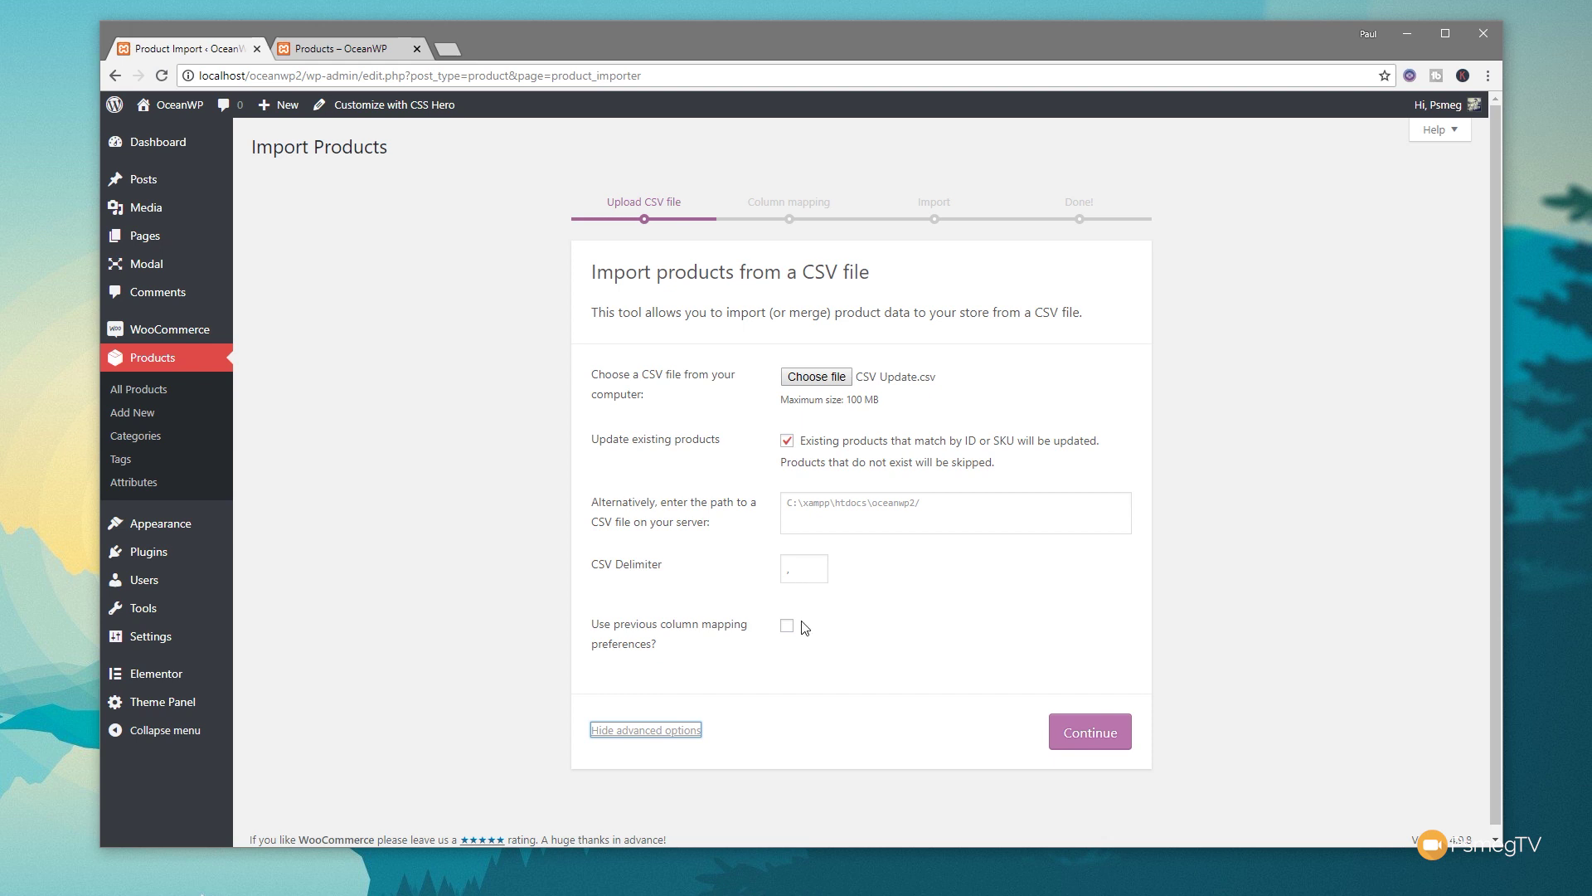
pyautogui.click(645, 731)
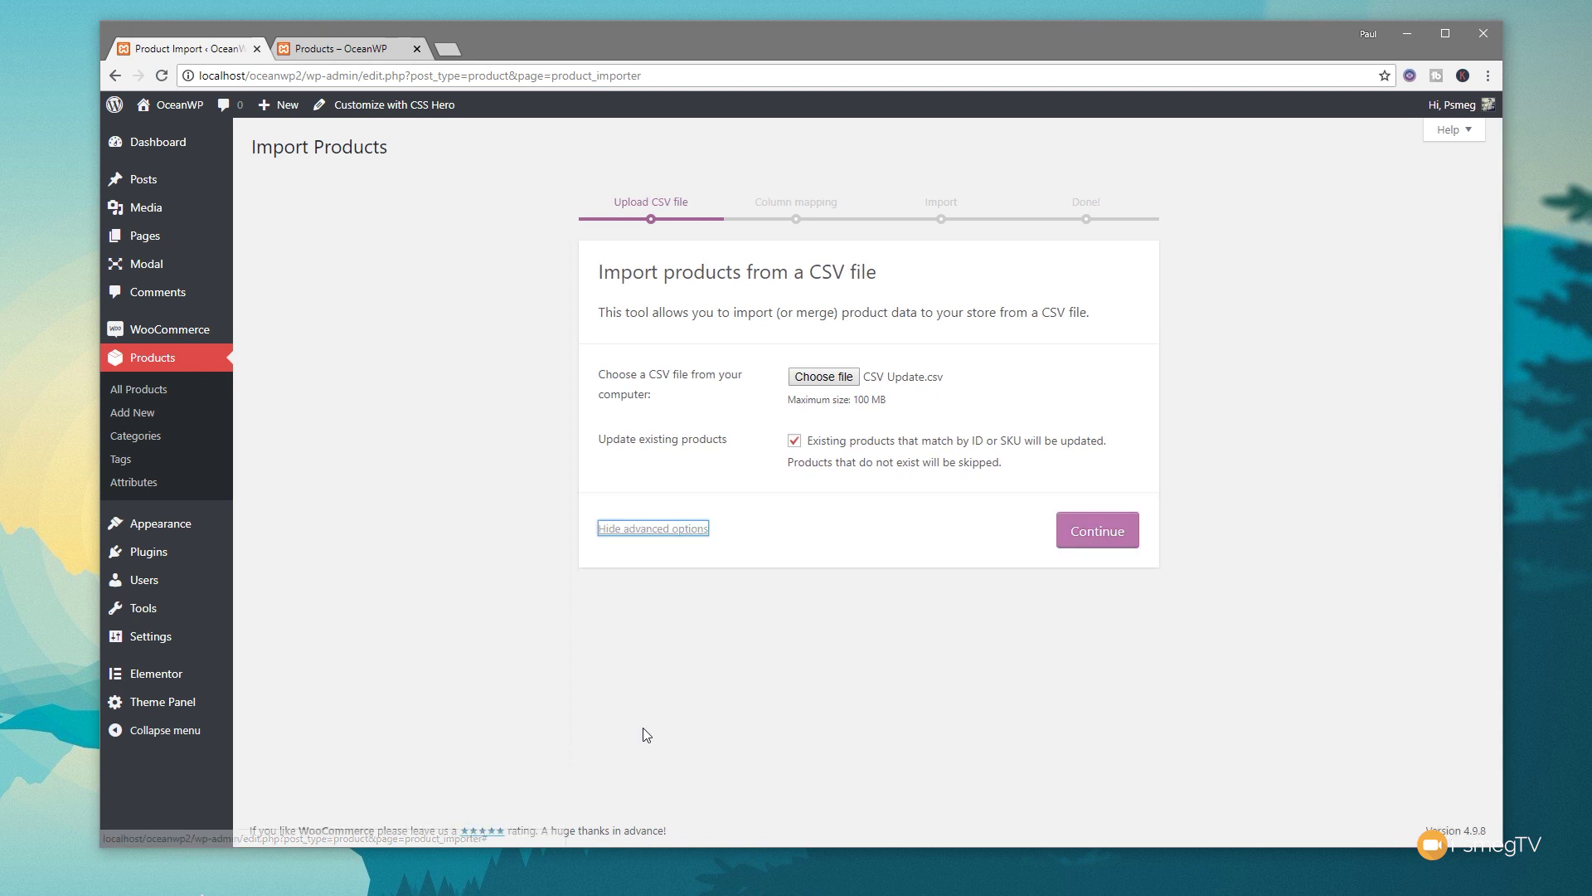
pyautogui.click(1093, 537)
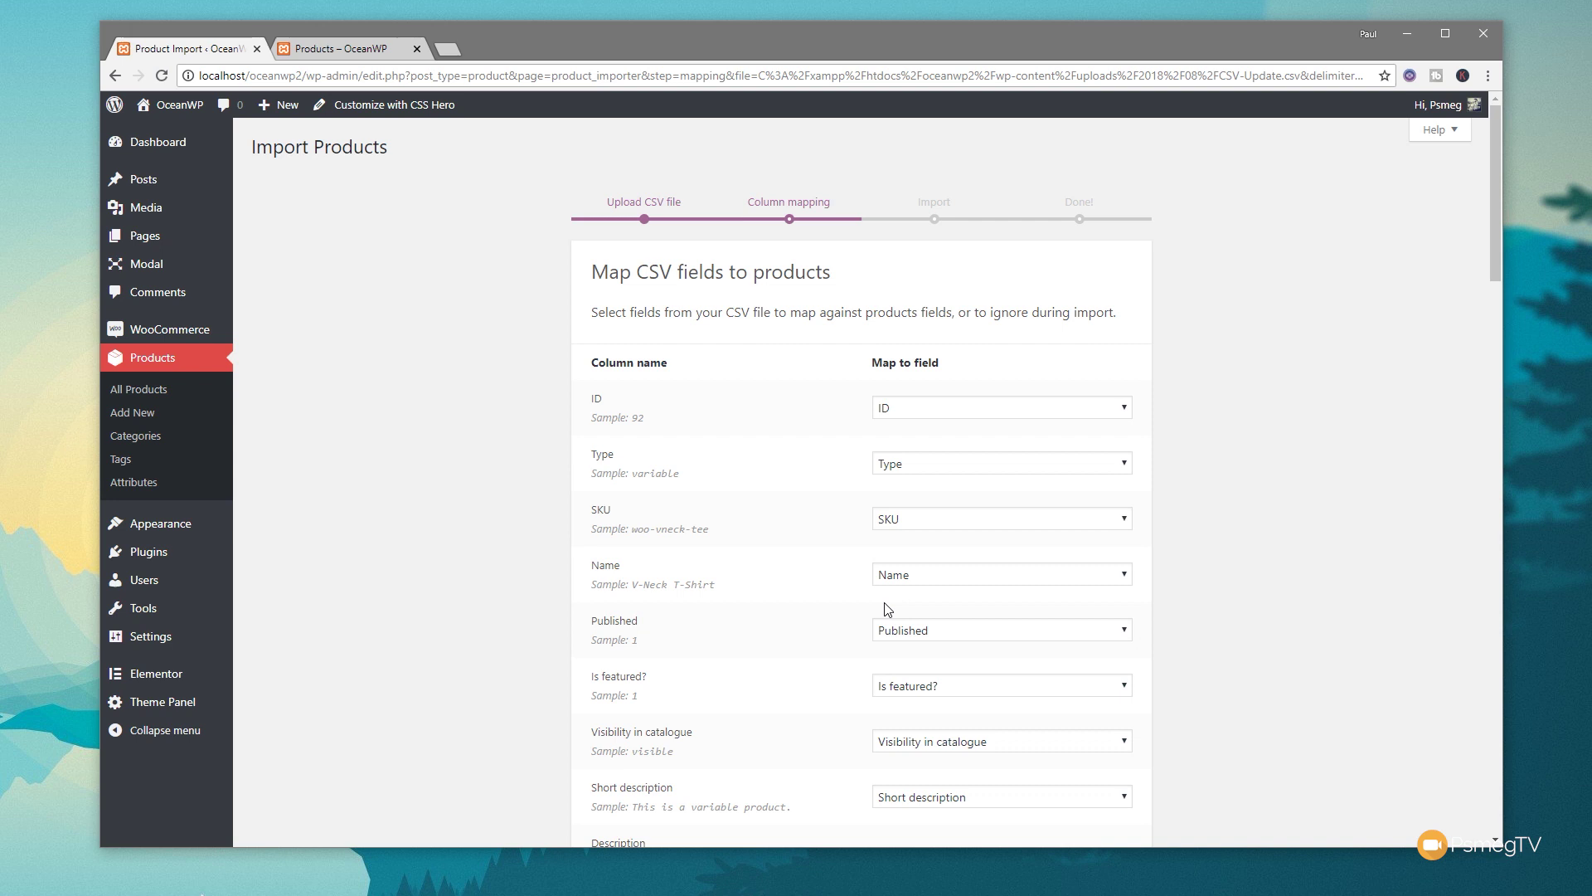
# - Review the column mappings, keeping Download 1 URL mapped as before
pyautogui.scroll(-4, 1219, 522)
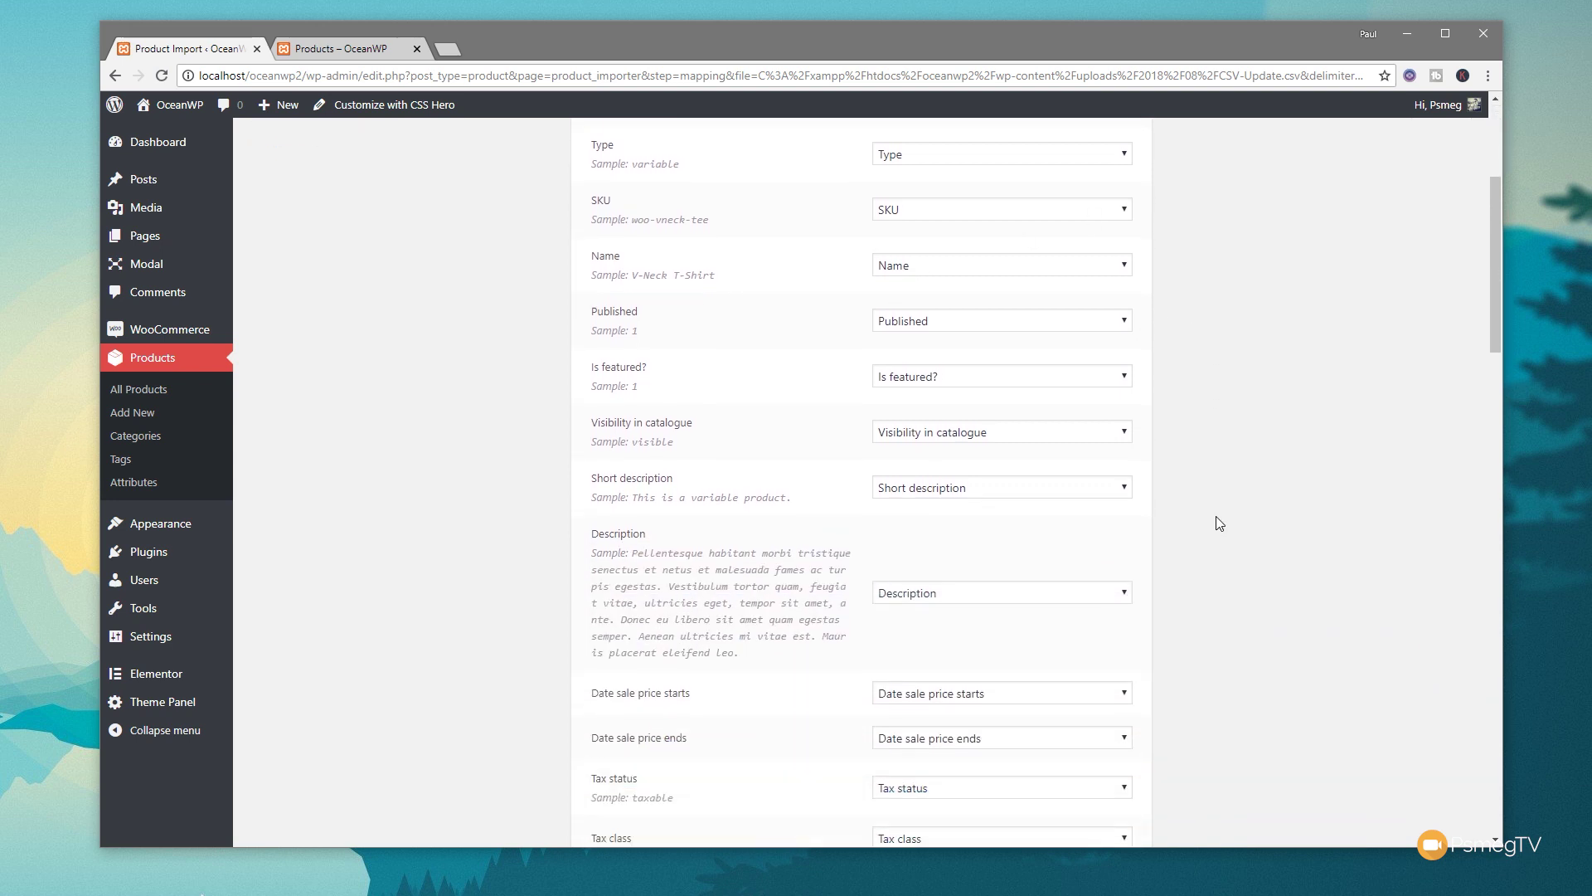
pyautogui.scroll(-2, 1219, 523)
pyautogui.scroll(-1, 1219, 523)
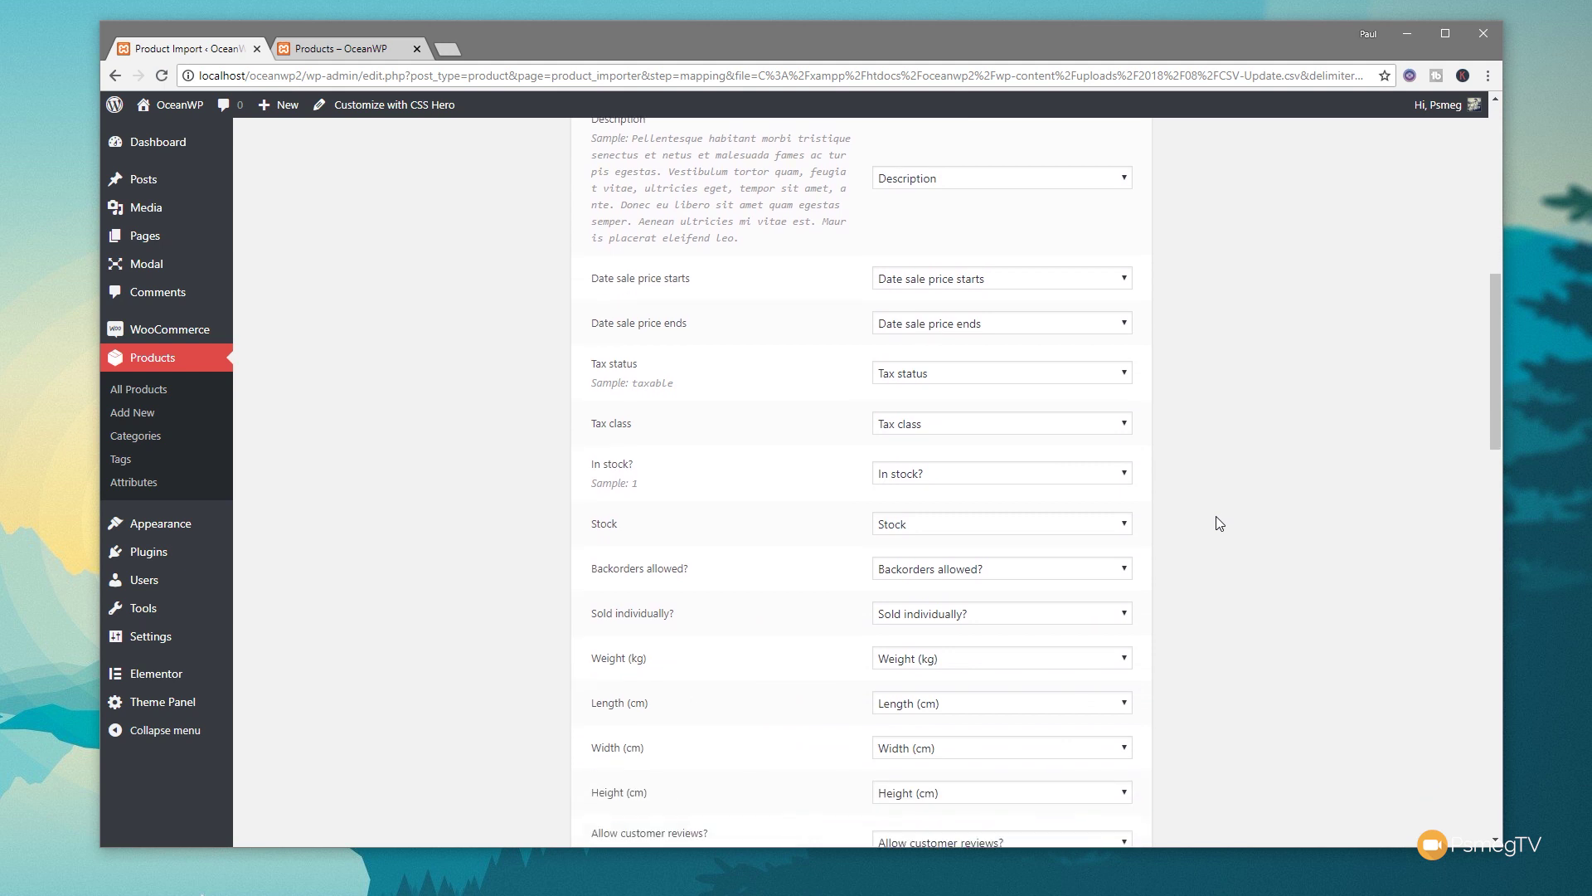
pyautogui.scroll(-1, 1219, 522)
pyautogui.scroll(-4, 1219, 522)
pyautogui.scroll(-3, 1216, 523)
pyautogui.scroll(-1, 1215, 523)
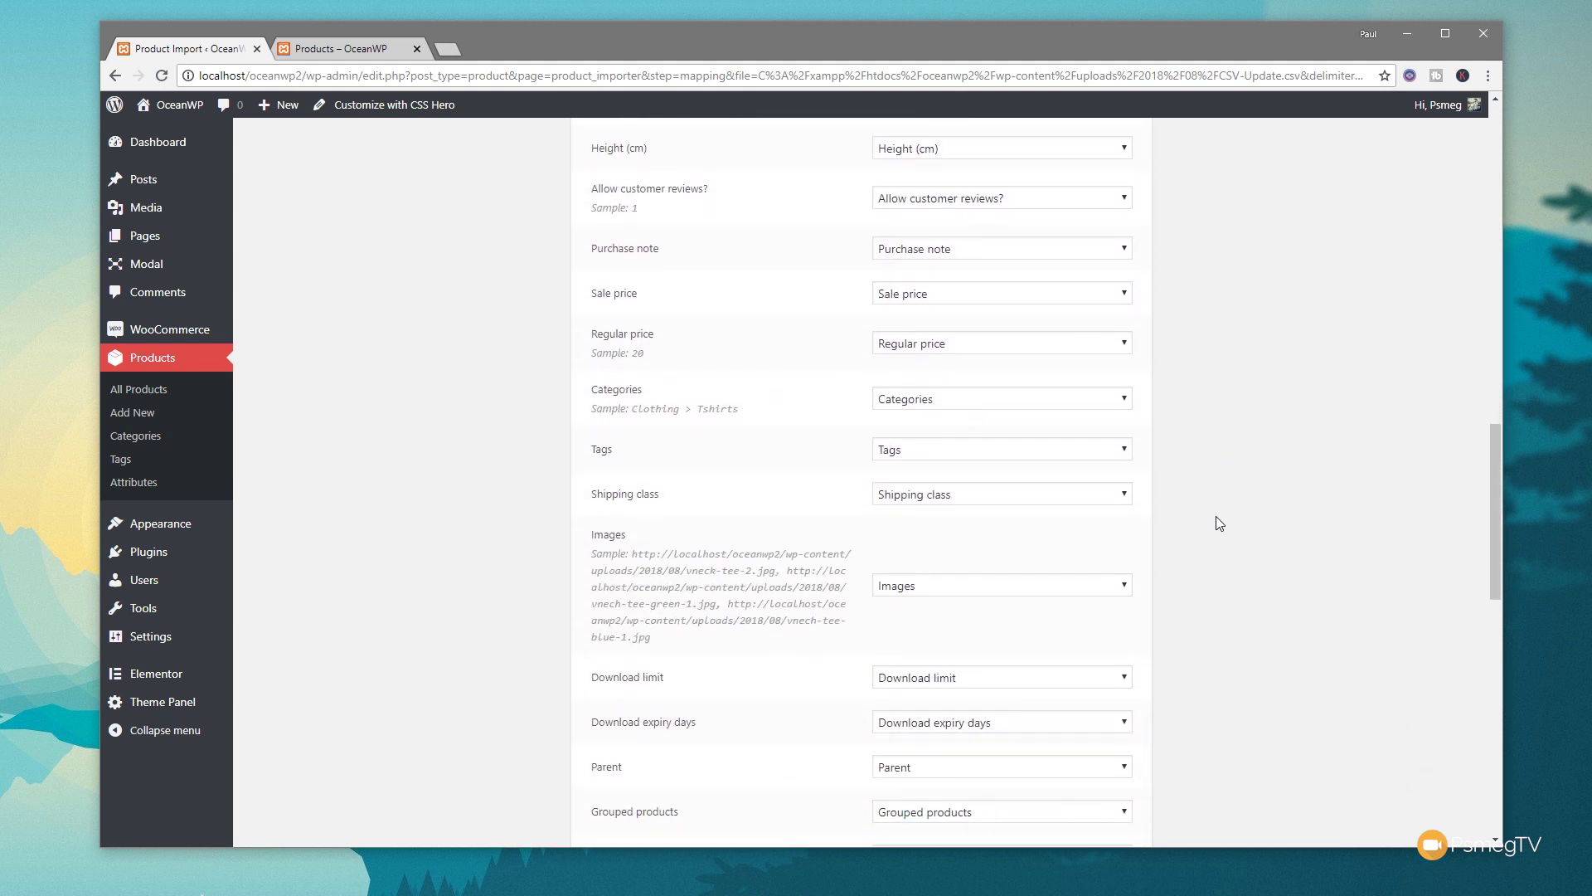
pyautogui.scroll(-2, 1216, 522)
pyautogui.scroll(-2, 1218, 521)
pyautogui.scroll(-1, 1217, 521)
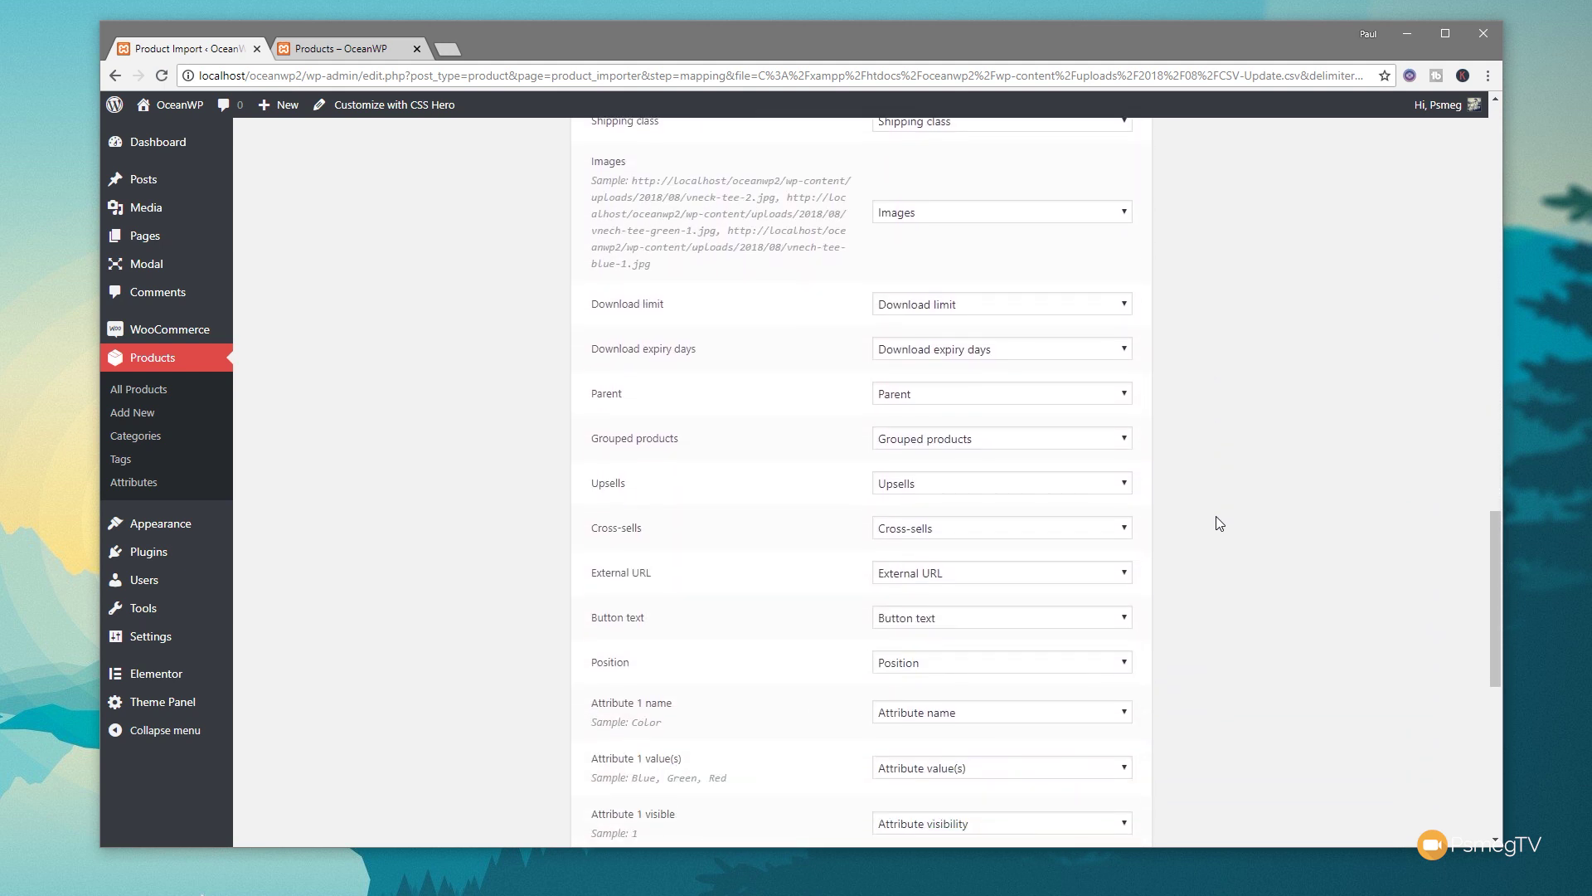
pyautogui.scroll(-3, 1215, 517)
pyautogui.scroll(-4, 1216, 518)
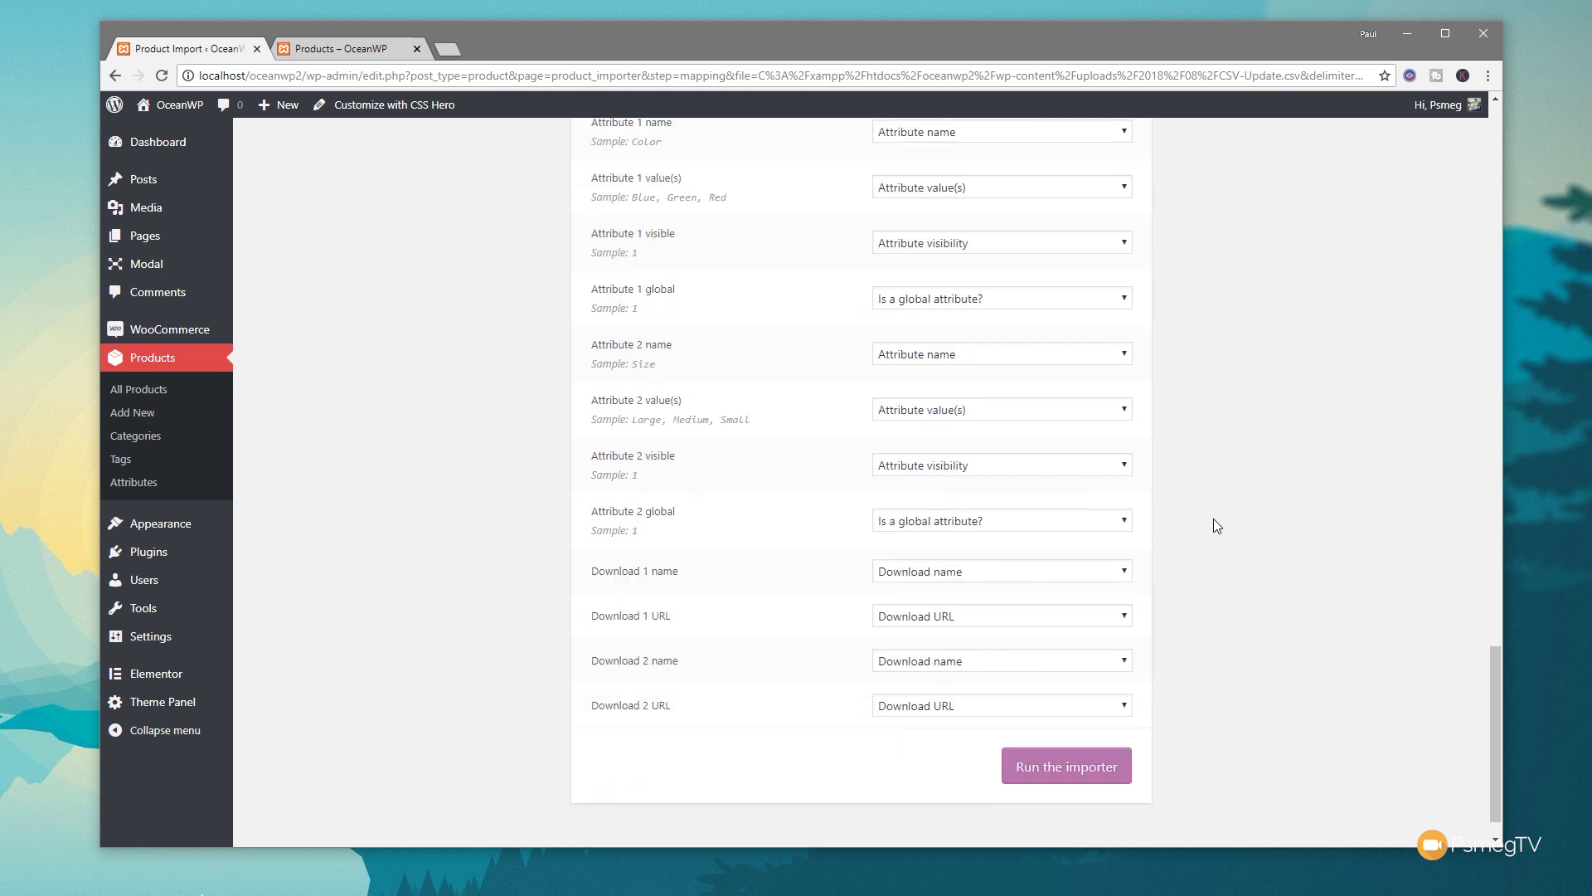
pyautogui.click(1119, 617)
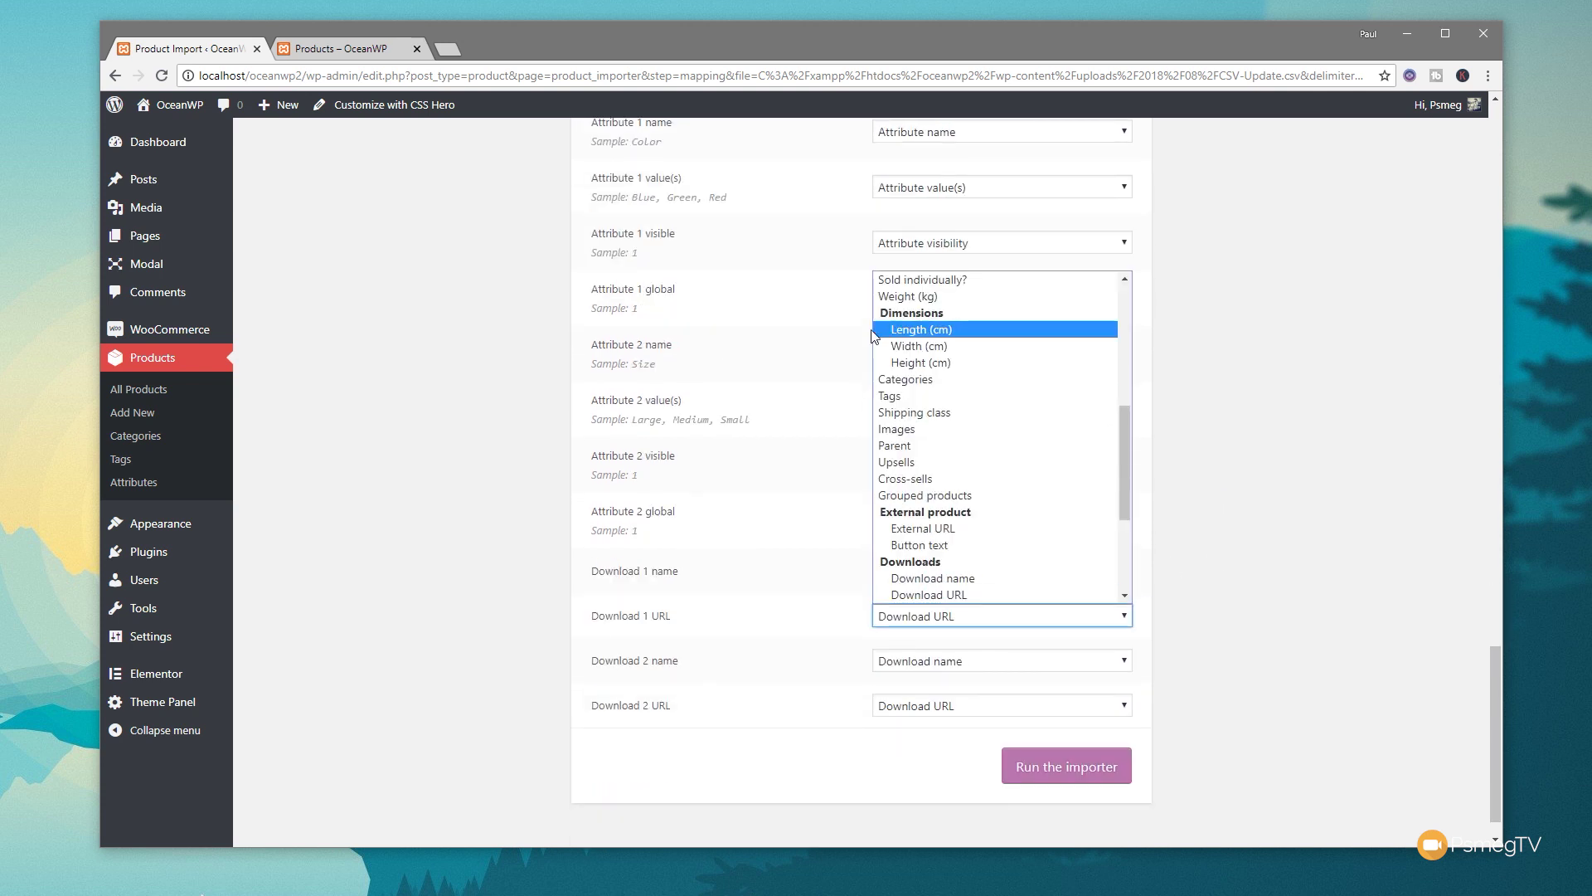
pyautogui.click(1314, 534)
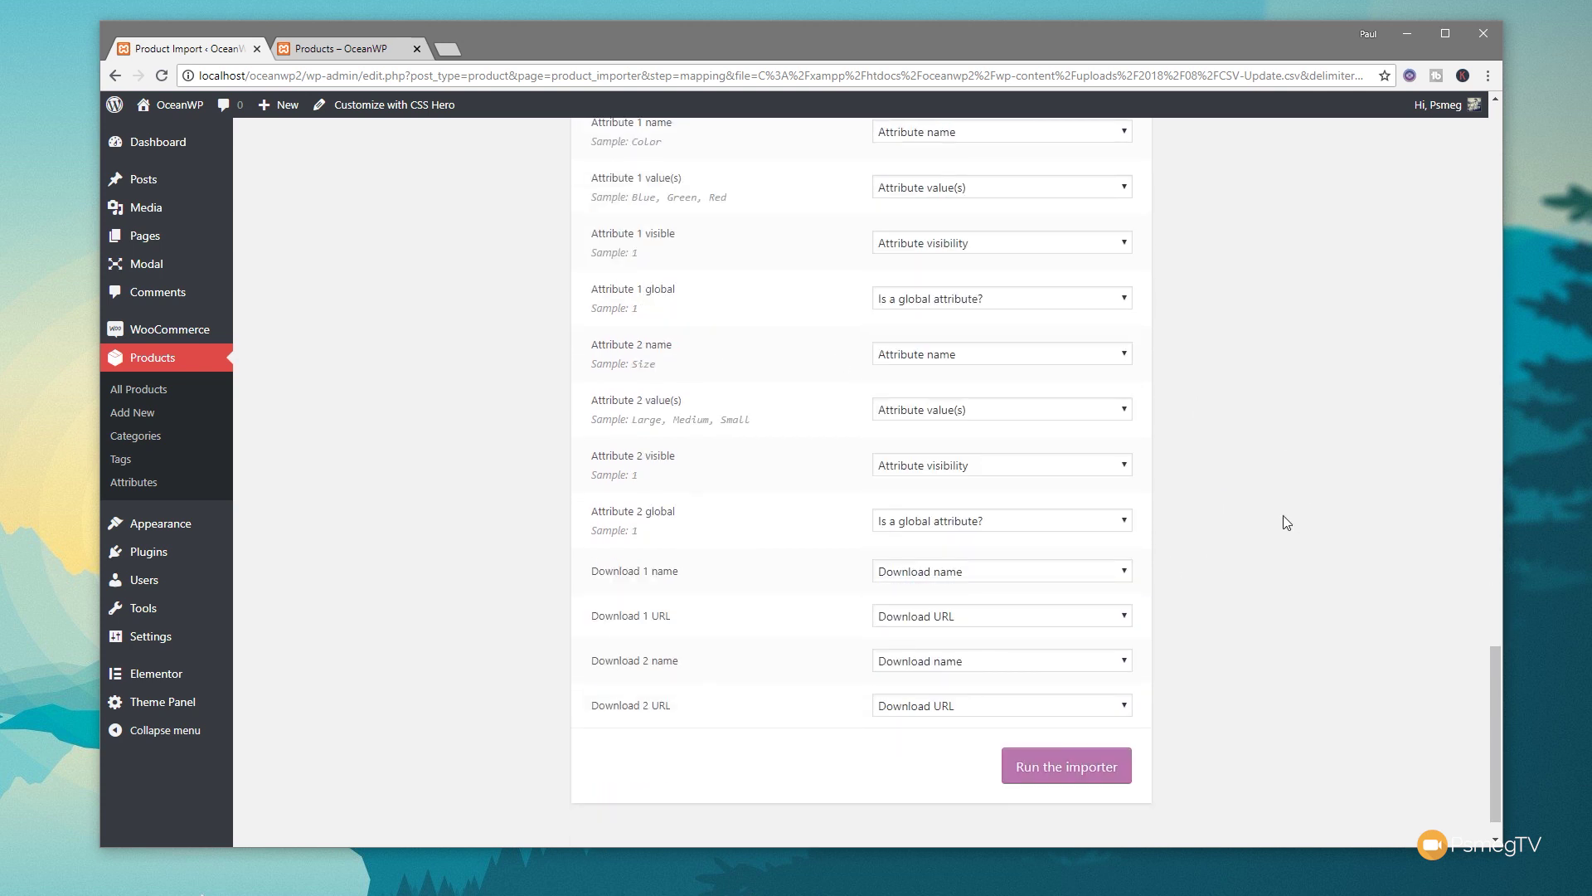
# - Recheck the mapping list and run the importer
pyautogui.scroll(6, 1261, 580)
pyautogui.scroll(7, 1261, 581)
pyautogui.scroll(5, 1261, 580)
pyautogui.scroll(5, 1264, 589)
pyautogui.scroll(3, 1263, 589)
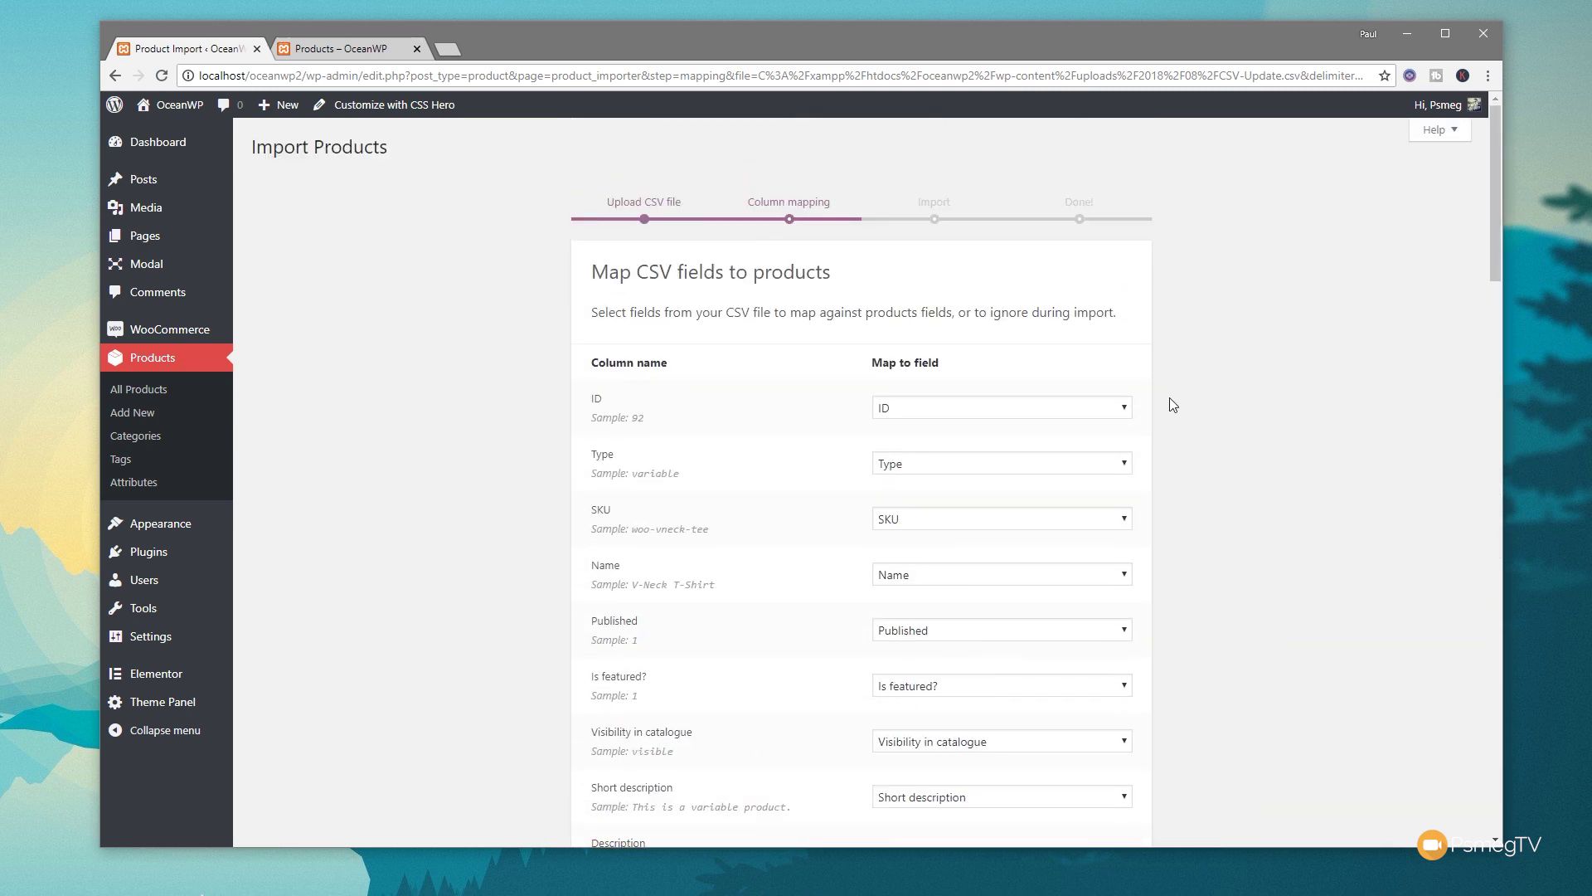
pyautogui.scroll(-1, 1203, 511)
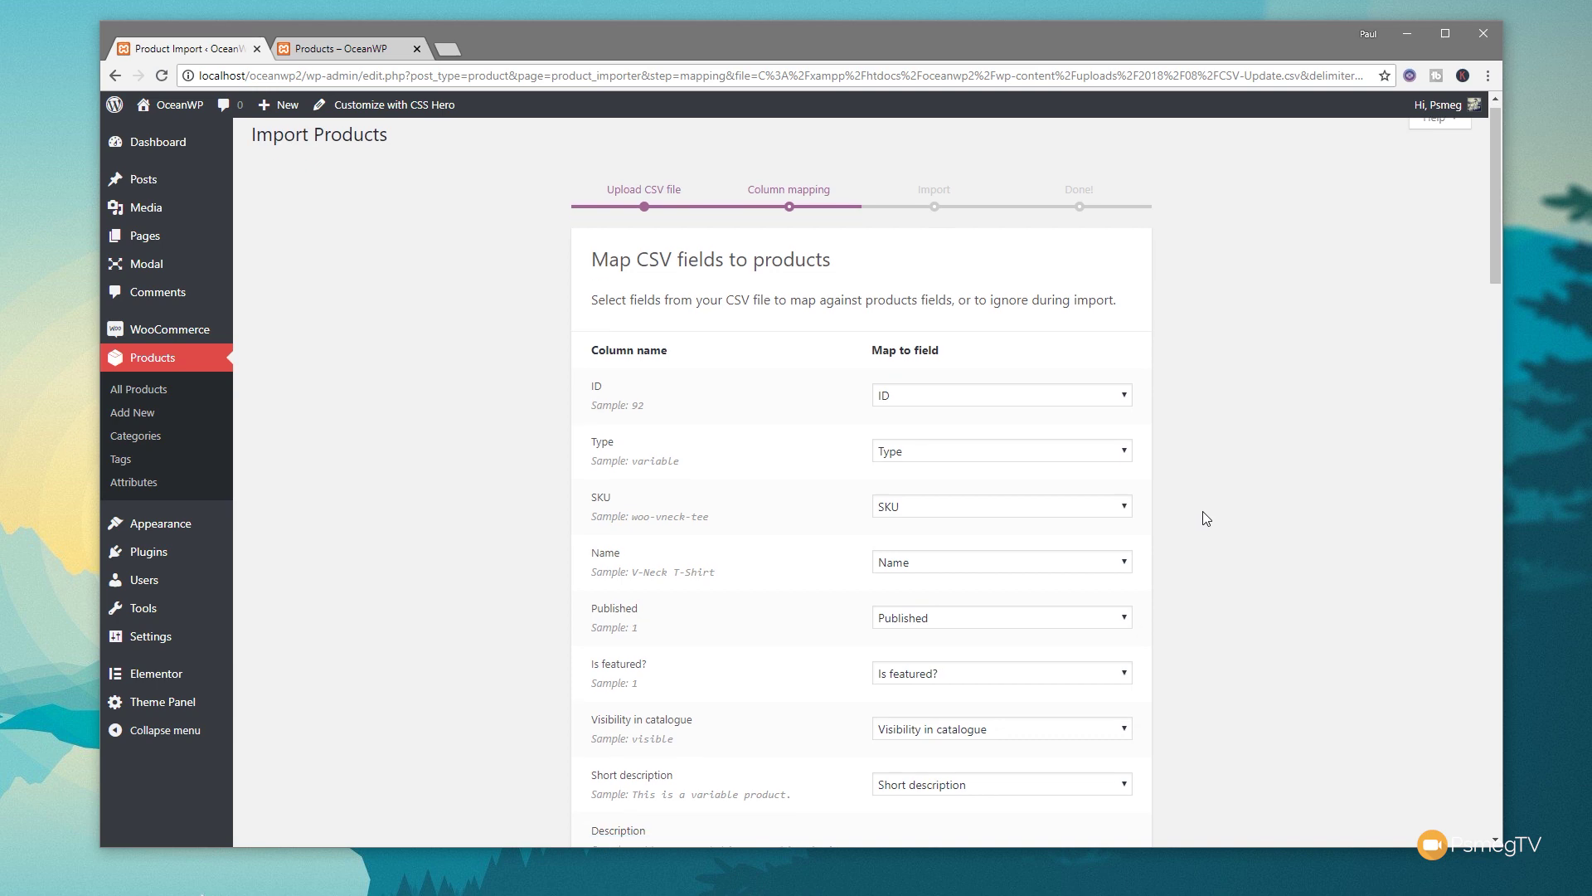
pyautogui.scroll(-8, 1203, 511)
pyautogui.scroll(-8, 1203, 511)
pyautogui.scroll(-6, 1202, 511)
pyautogui.scroll(-6, 1203, 510)
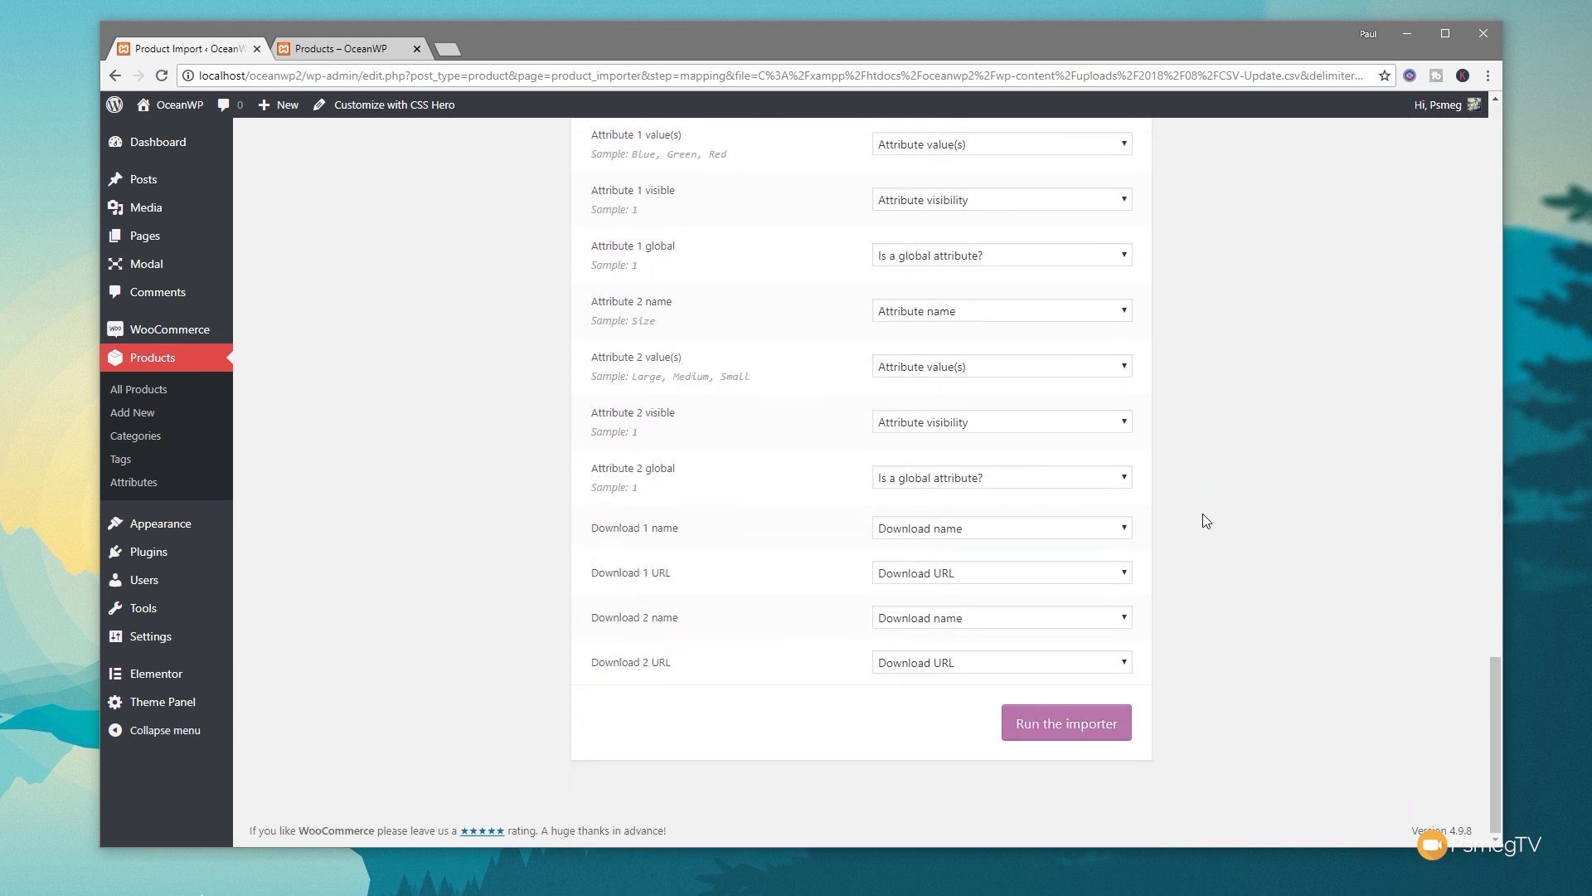
pyautogui.click(1054, 725)
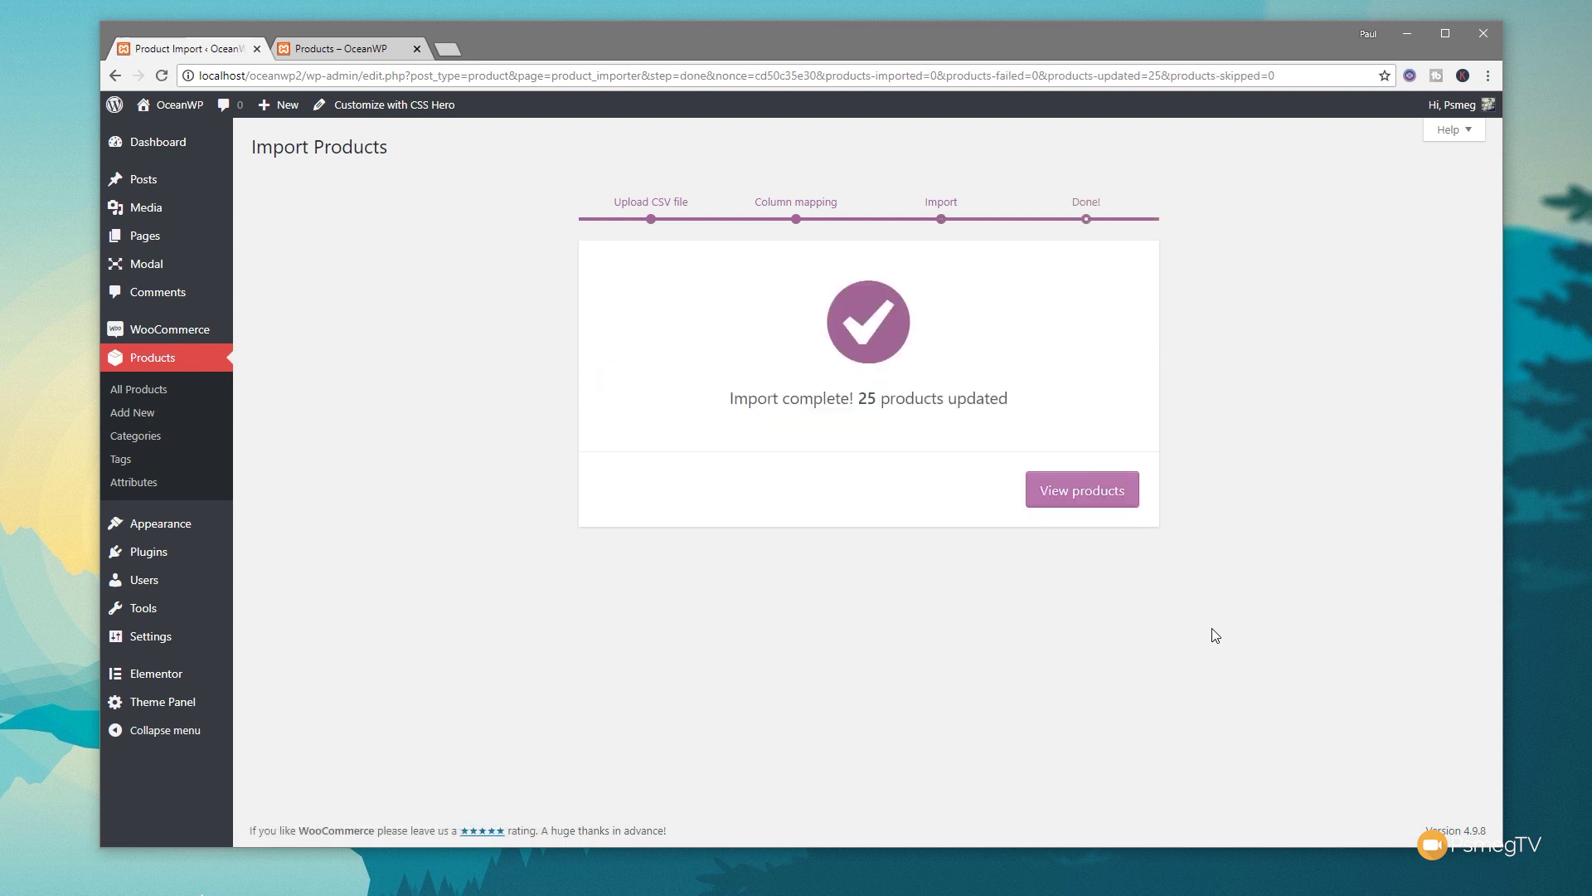
# - Highlight the '25 products updated' result and go to the products list
pyautogui.moveTo(720, 404); pyautogui.dragTo(1030, 398)
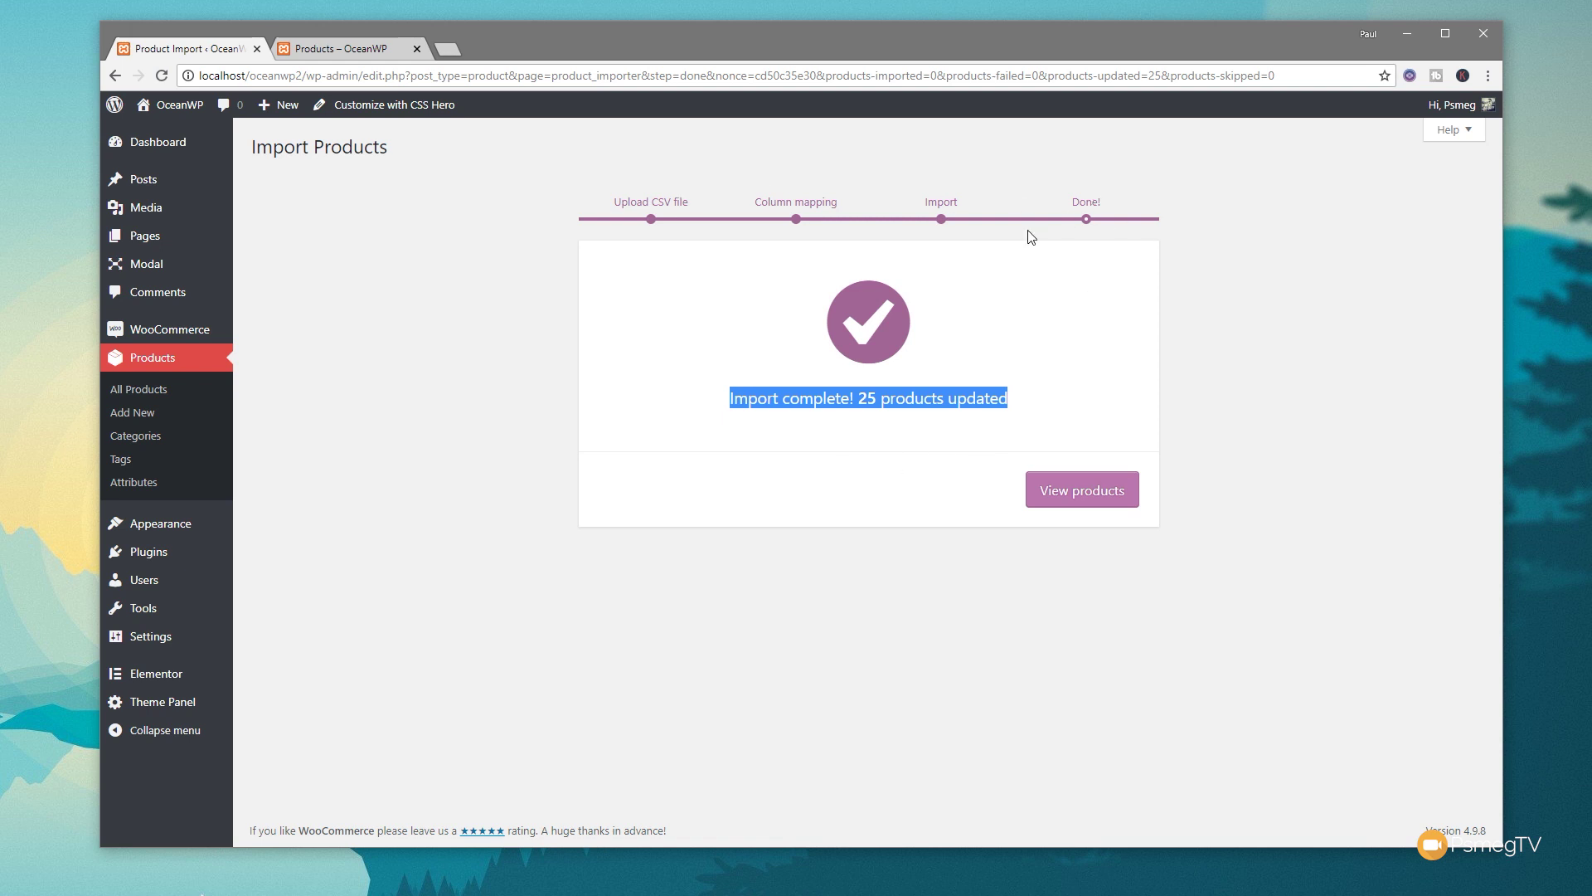
pyautogui.click(1113, 509)
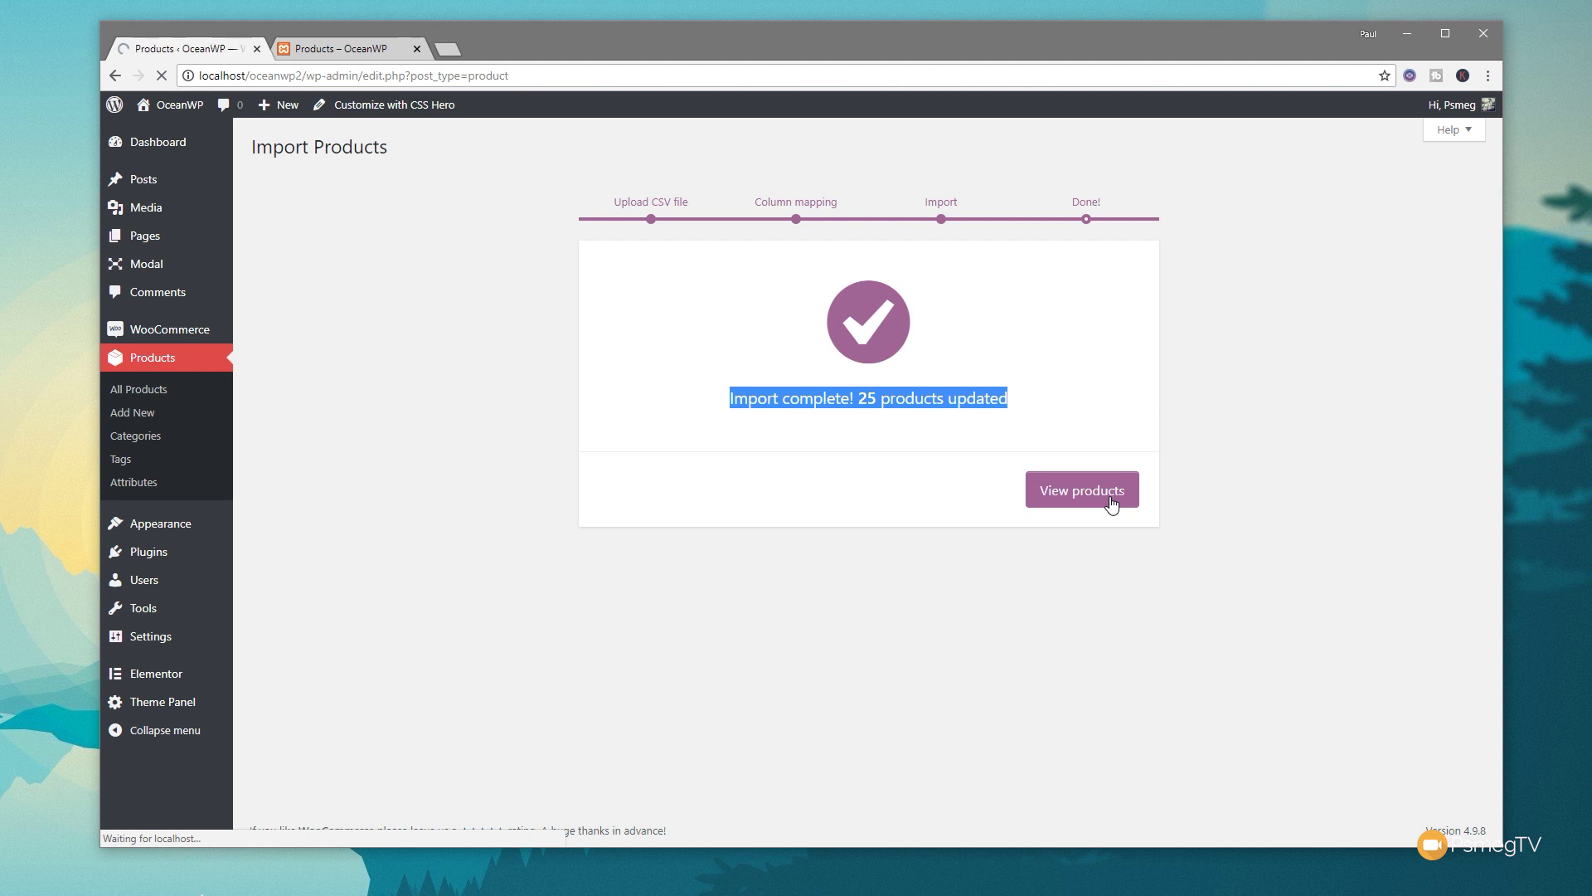